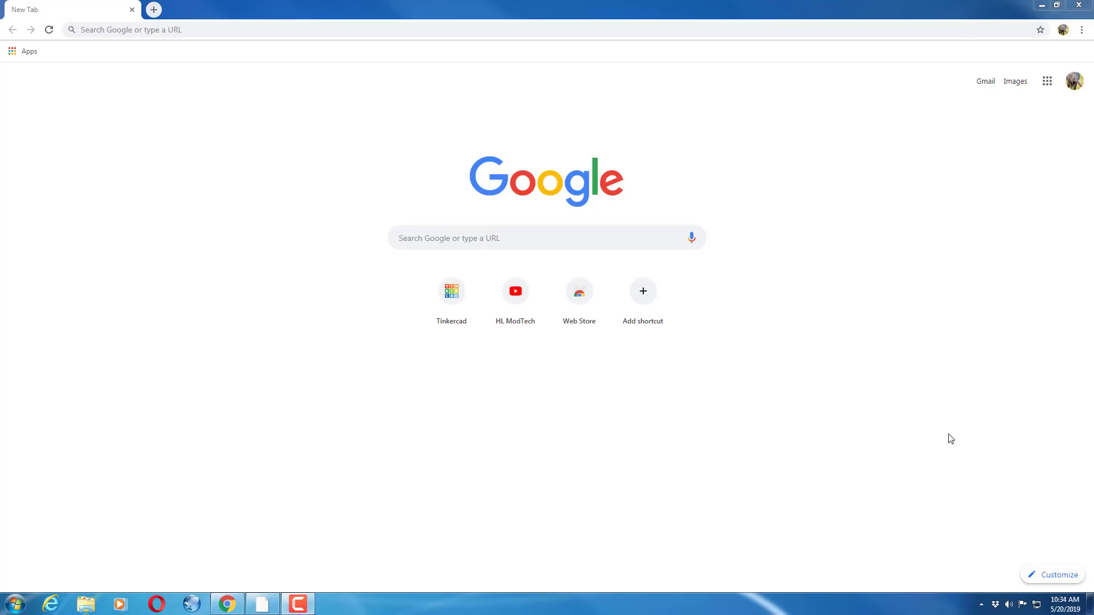
Add a new Chrome person named with the student's username, keeping the desktop shortcut option
left_click(1063, 33)
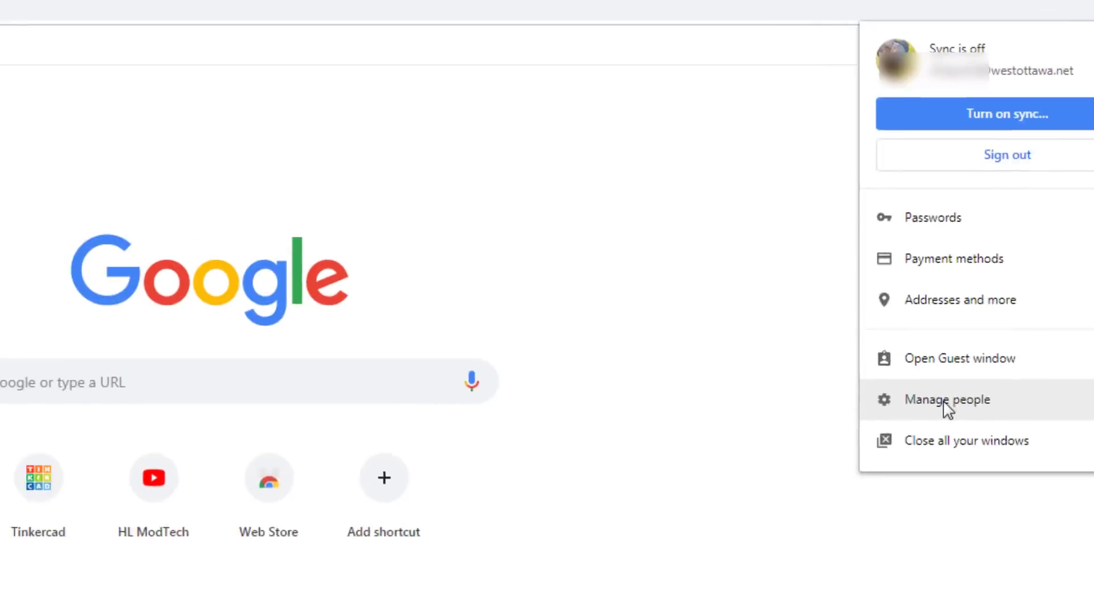
left_click(961, 251)
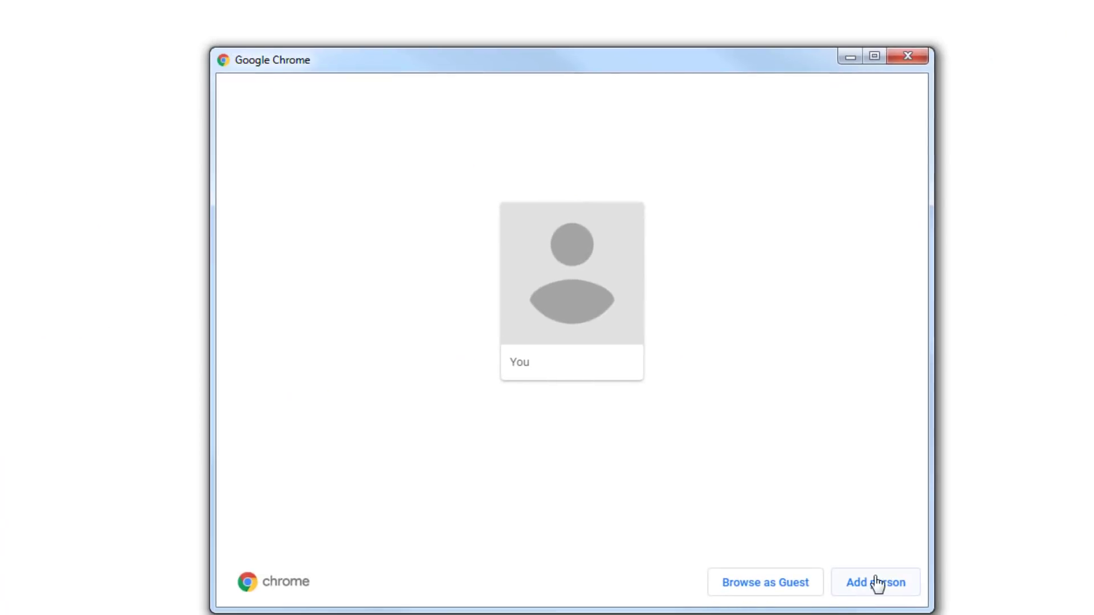
left_click(883, 583)
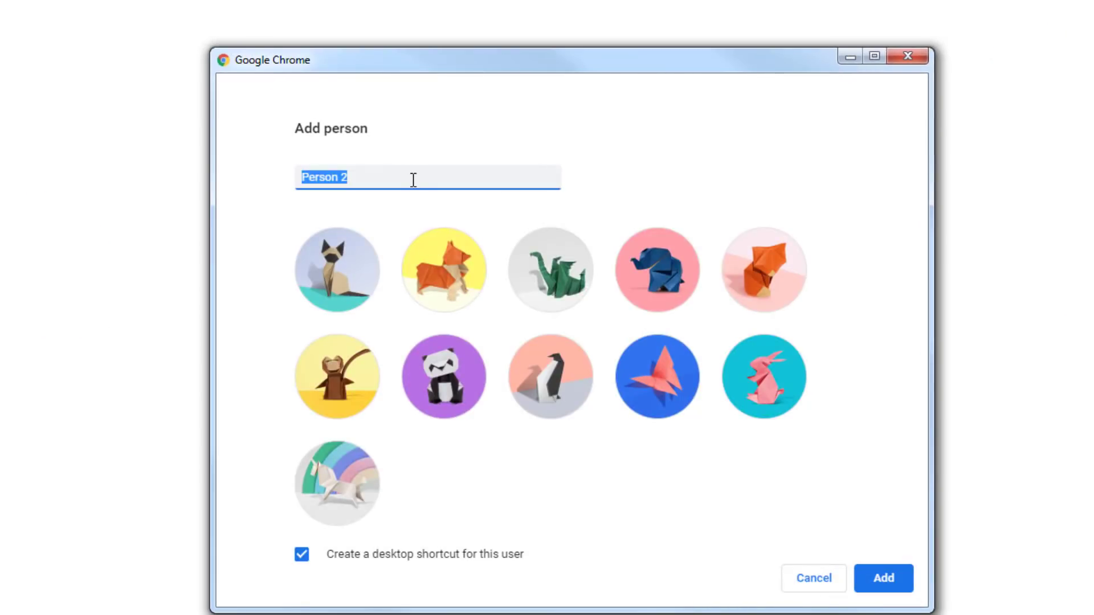
type("kid.harmon")
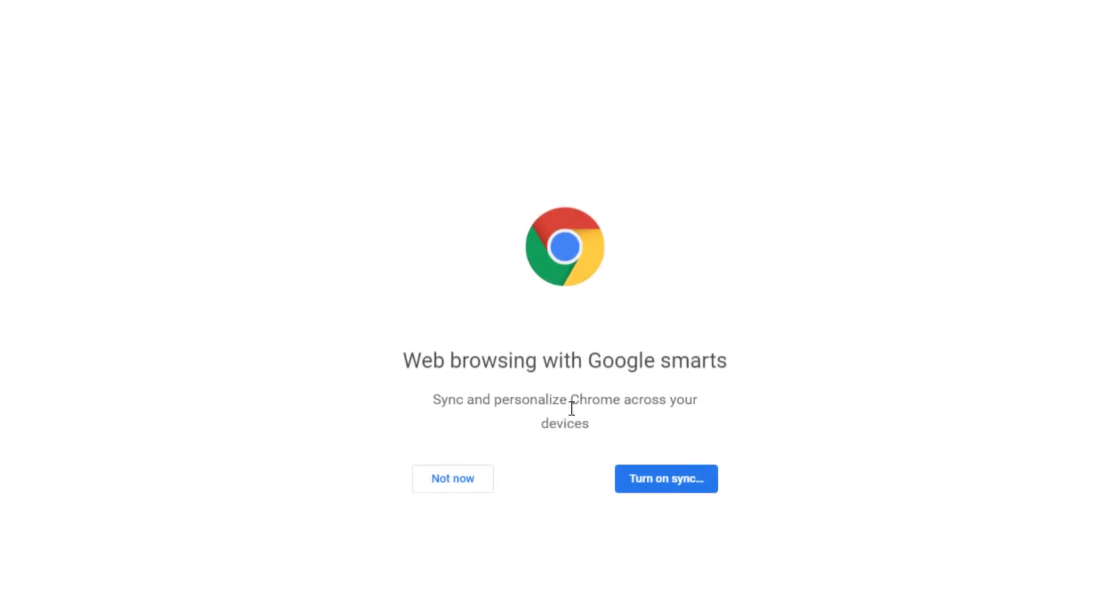
Turn on Chrome sync by signing in with the student's e-mail and account password, linking the Chrome data to the account
left_click(676, 488)
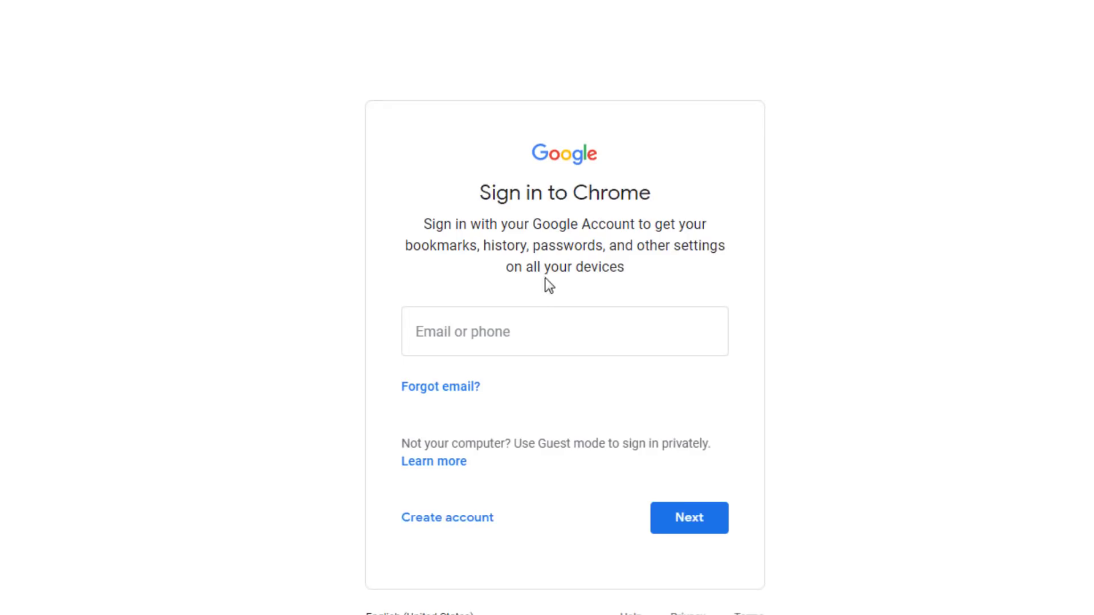
left_click(533, 320)
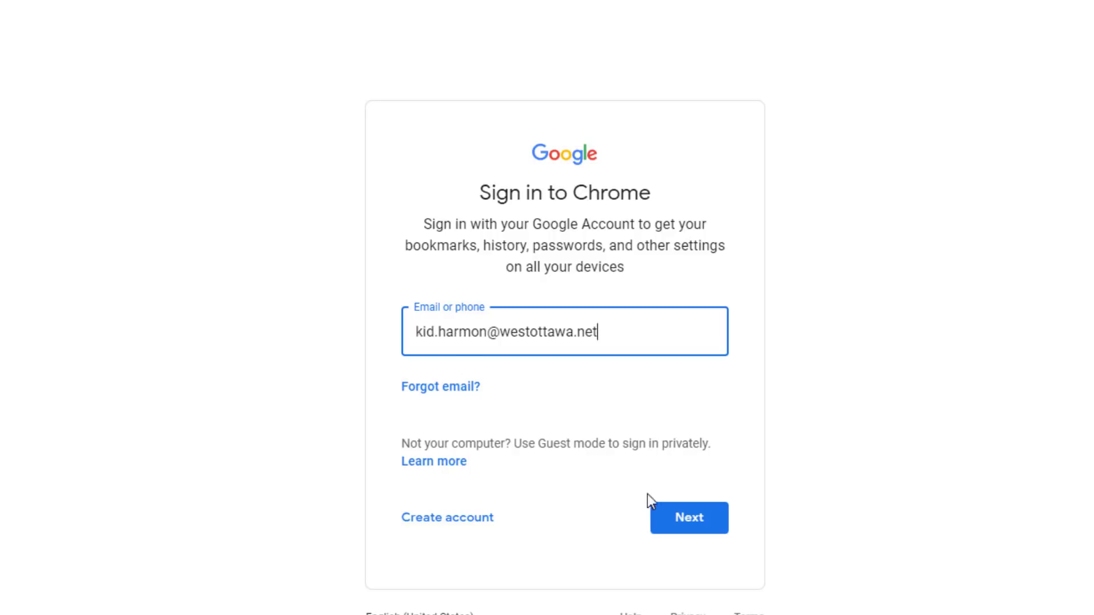
left_click(692, 519)
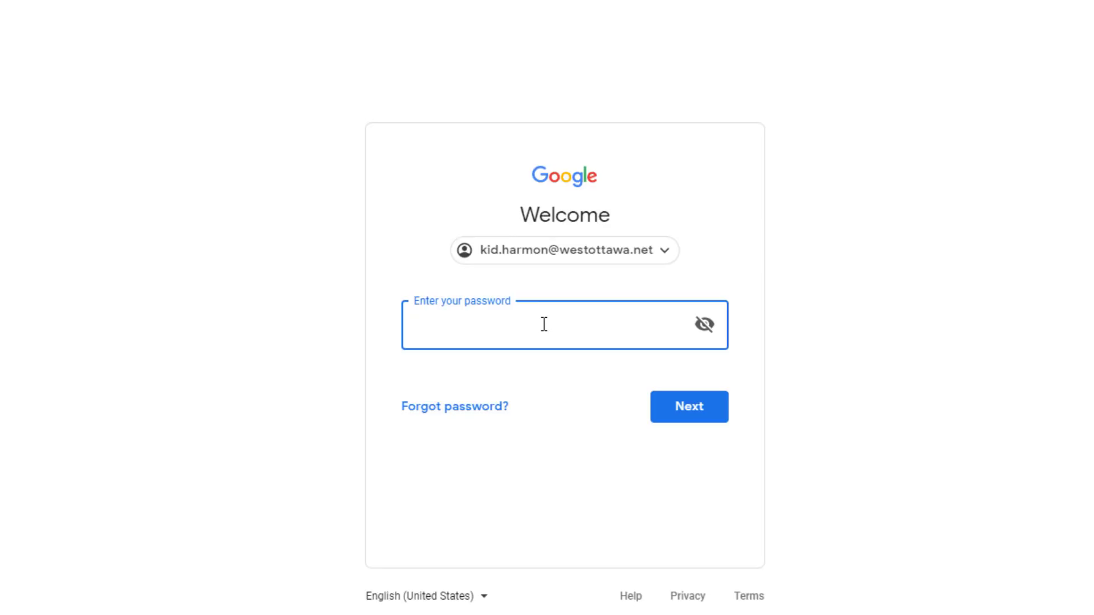
left_click(686, 419)
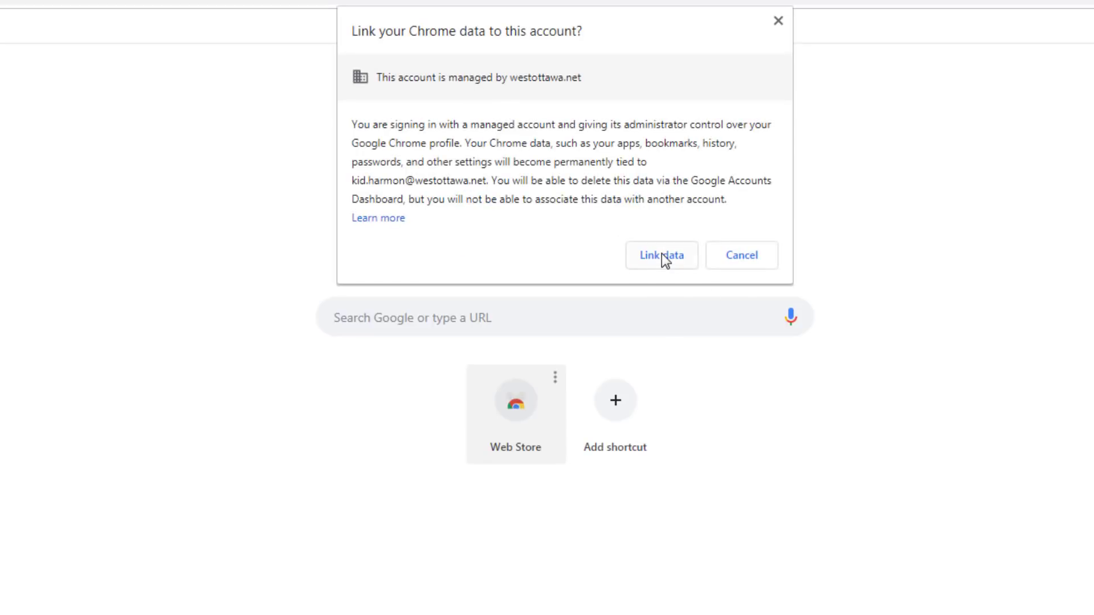
left_click(661, 255)
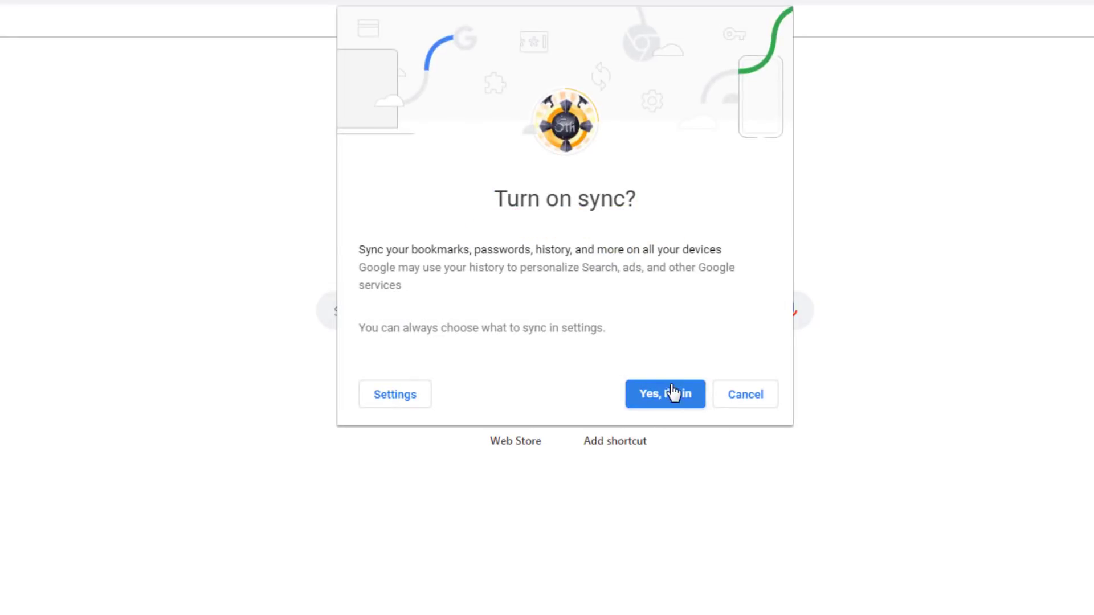
left_click(659, 396)
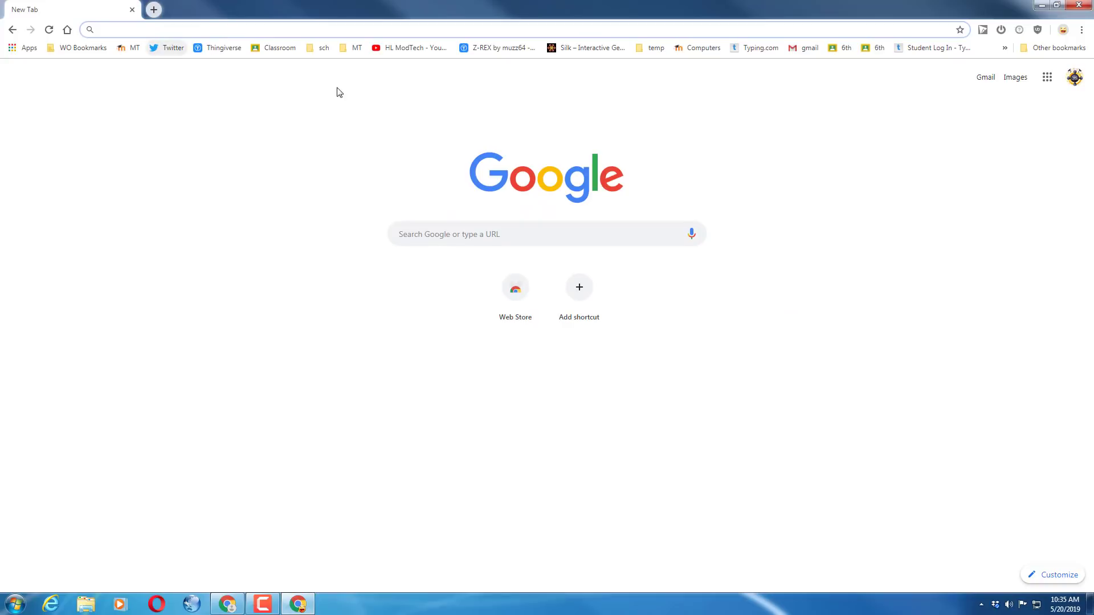
Open tinkercad.com in a new browser tab
left_click(154, 10)
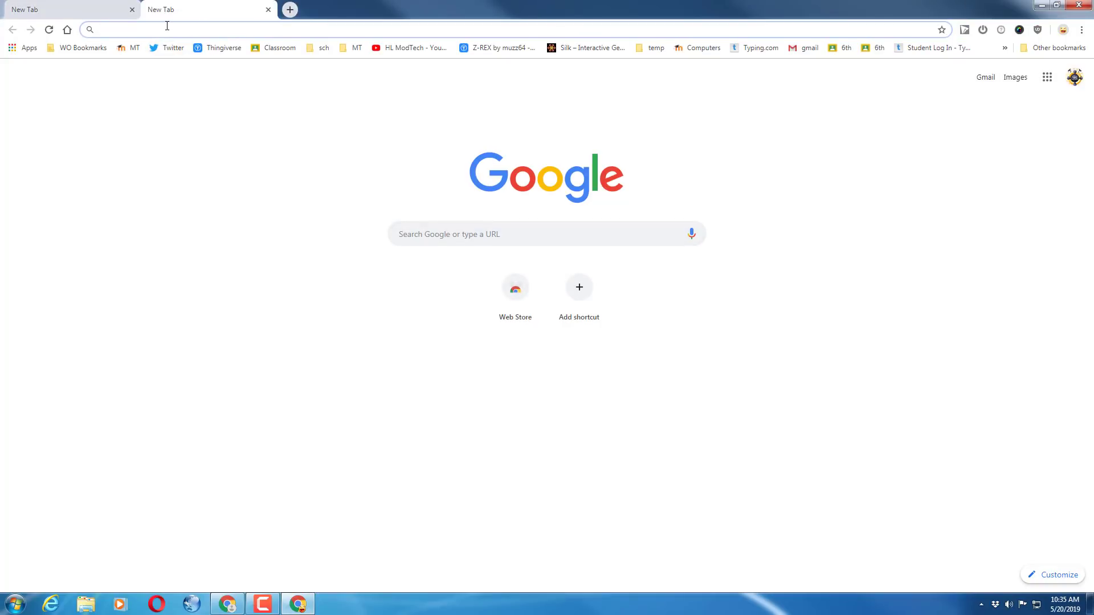
type("tinkercad.com")
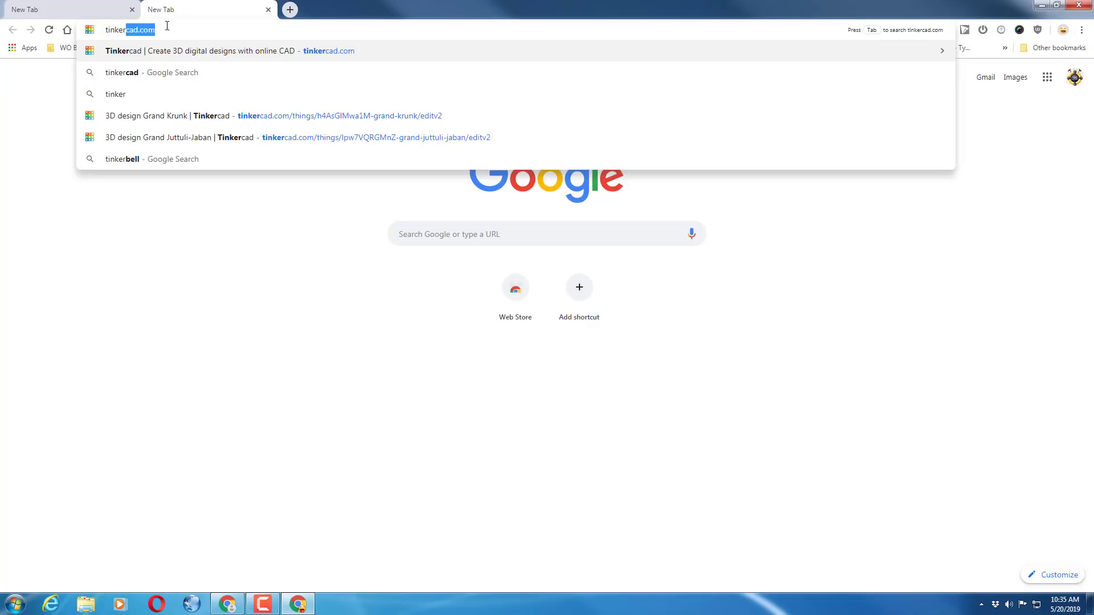
key("Return")
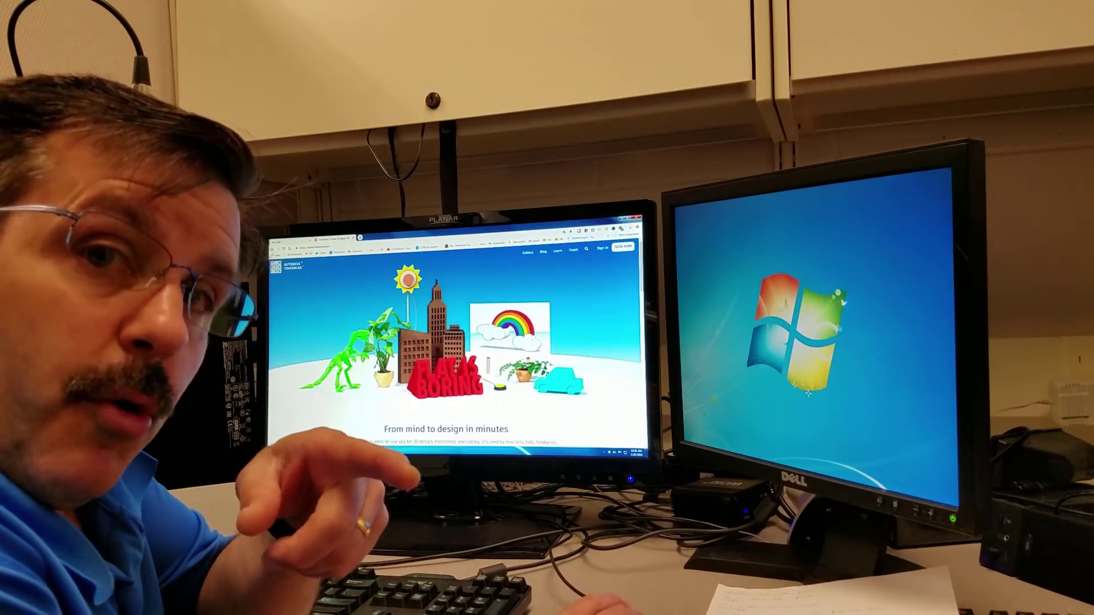
left_click(272, 450)
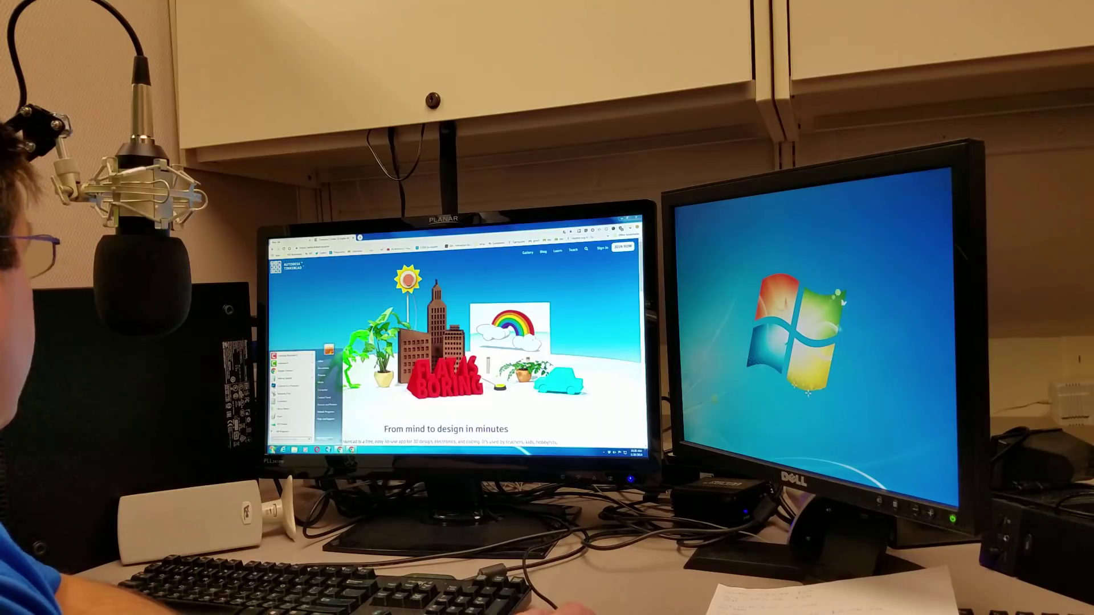
left_click(285, 355)
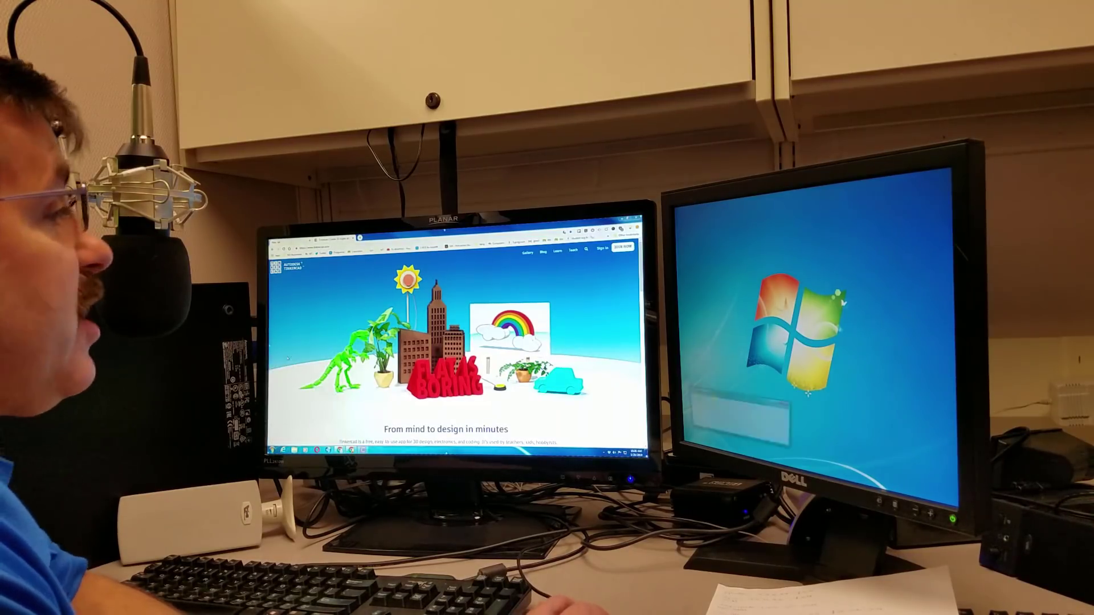
mouse_move(767, 407)
left_mouse_down()
mouse_move(717, 344)
mouse_move(820, 391)
mouse_move(791, 403)
mouse_move(767, 394)
left_mouse_up()
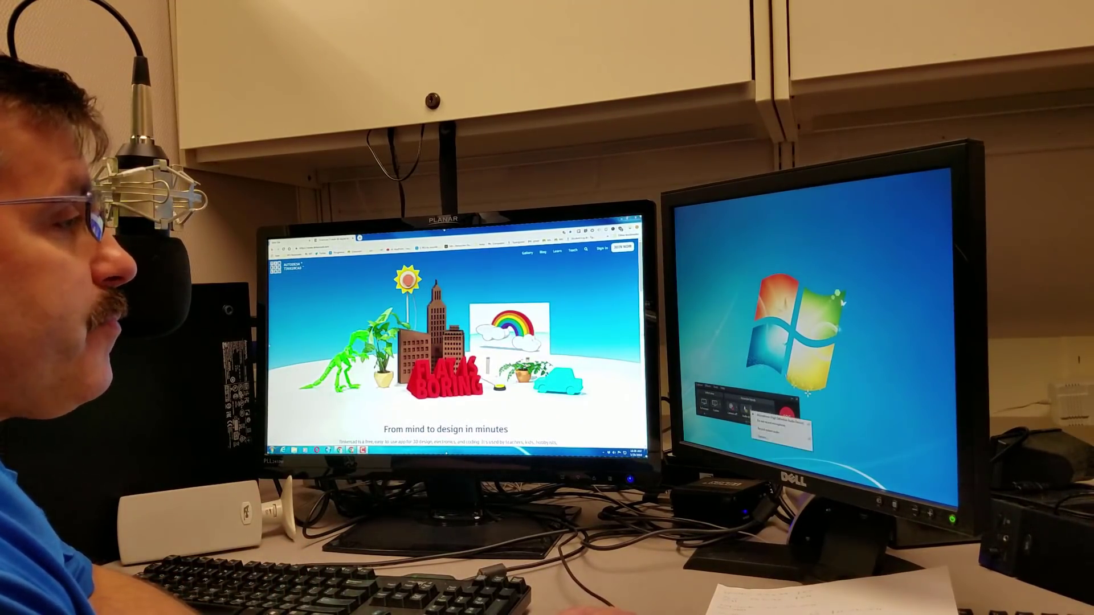
left_click_drag(741, 387, 574, 405)
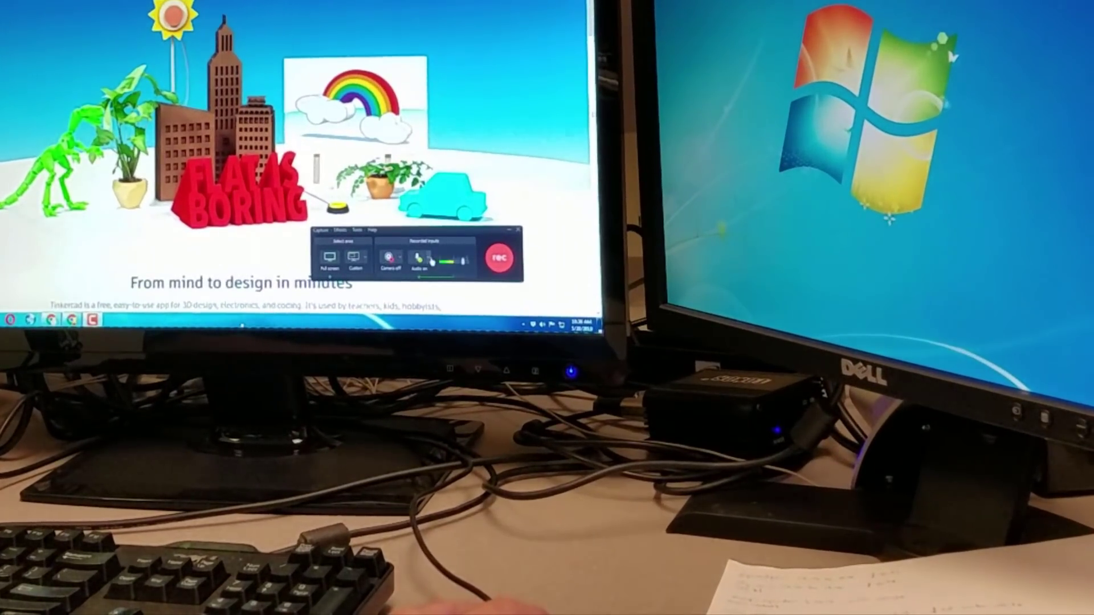
left_click(431, 261)
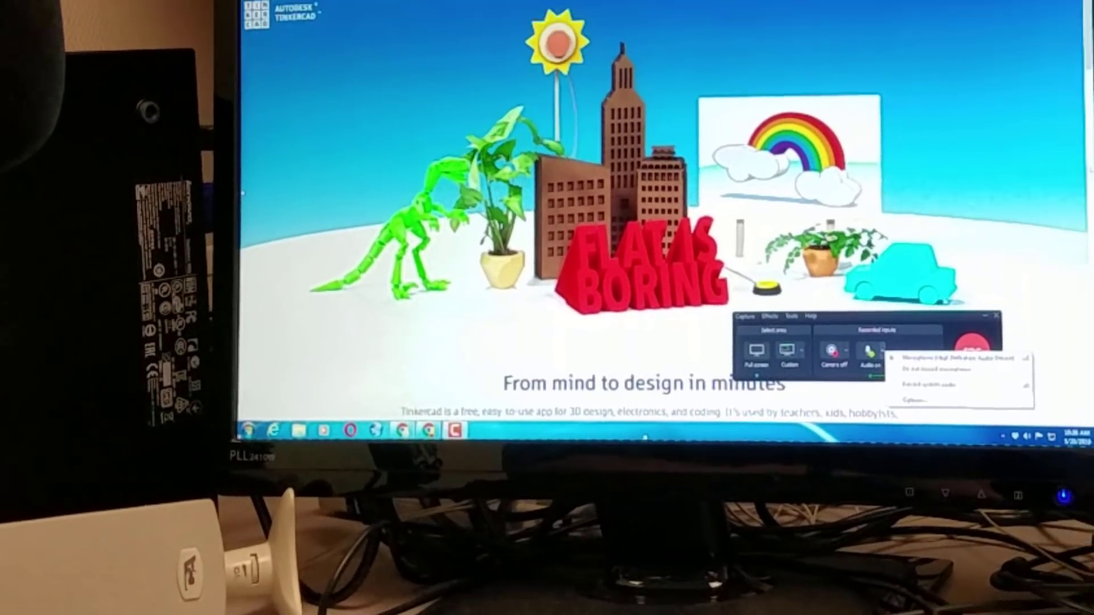
left_click(928, 319)
left_click_drag(654, 492, 1076, 538)
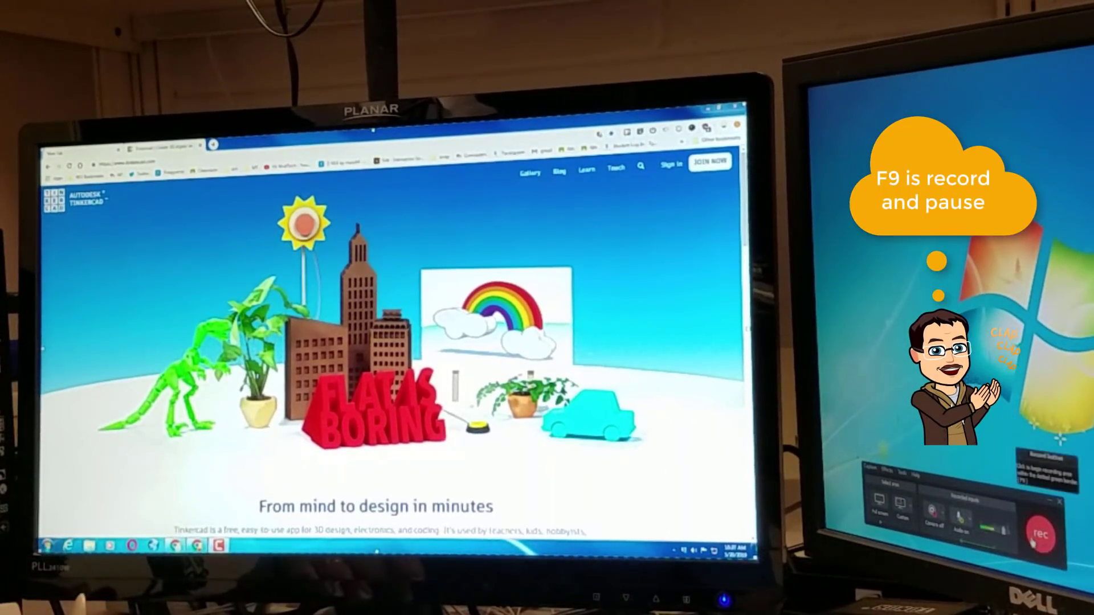
left_click(1033, 542)
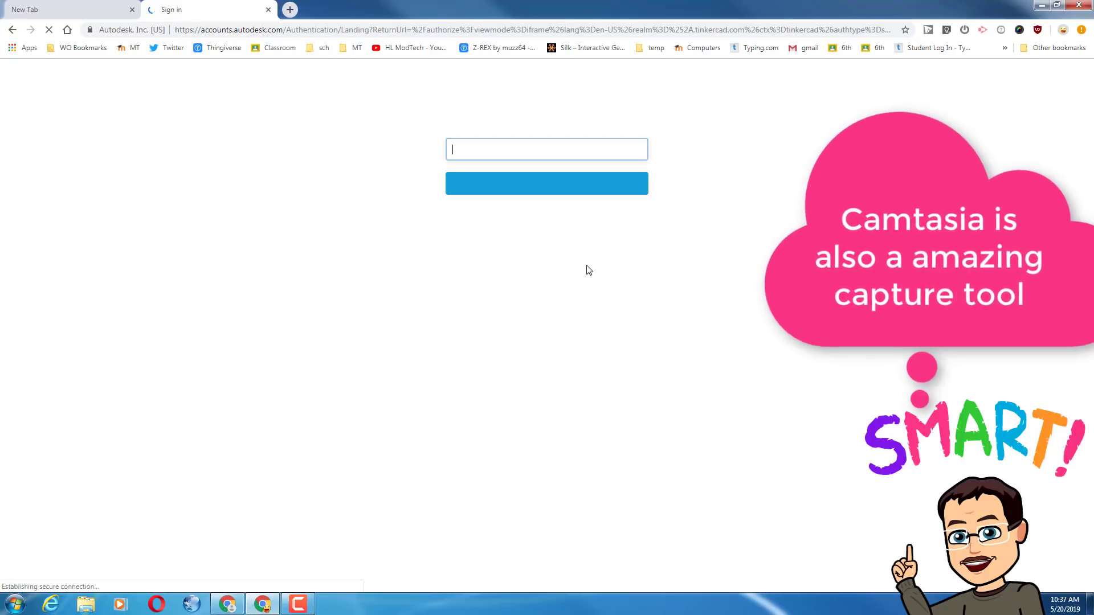
Sign in to Tinkercad through the Autodesk sign-in page to reach the designs dashboard
left_click(536, 221)
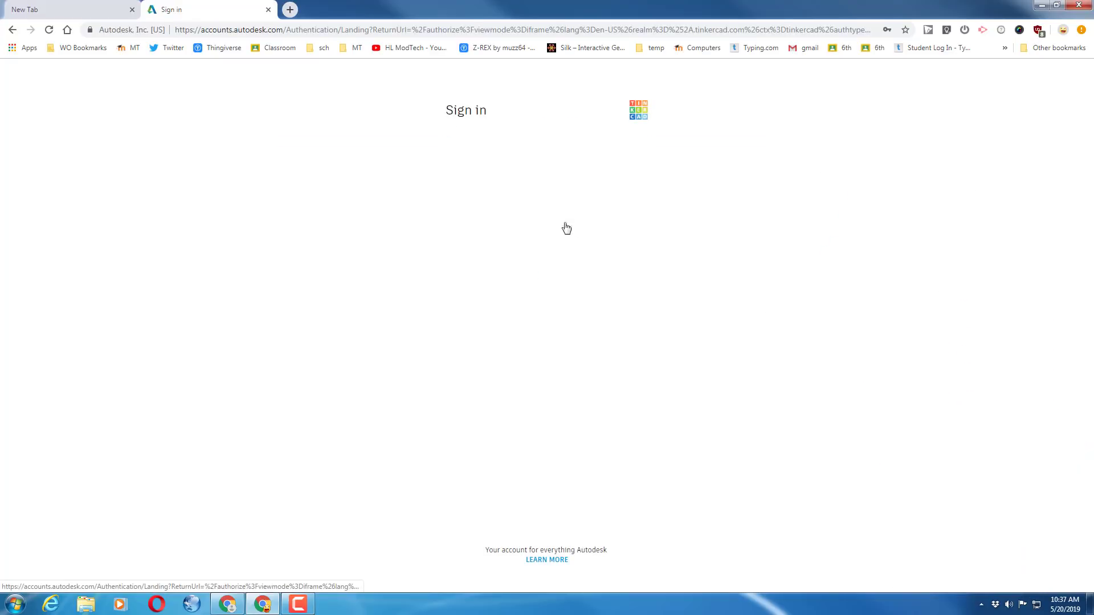
left_click(554, 183)
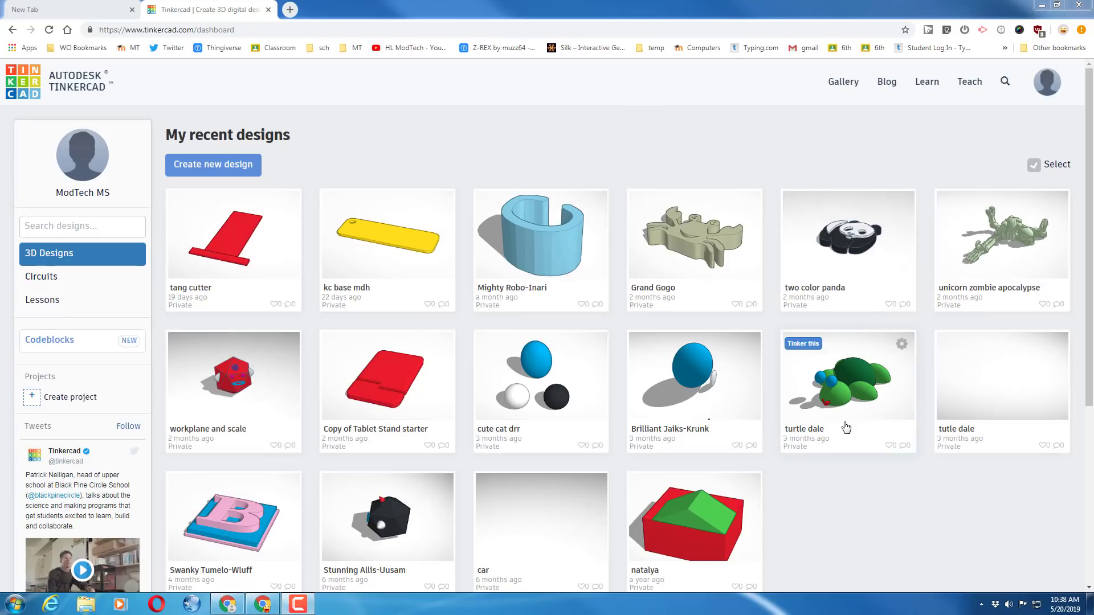
Minimize both Chrome windows and start Camtasia 9 from the desktop
left_click(1043, 6)
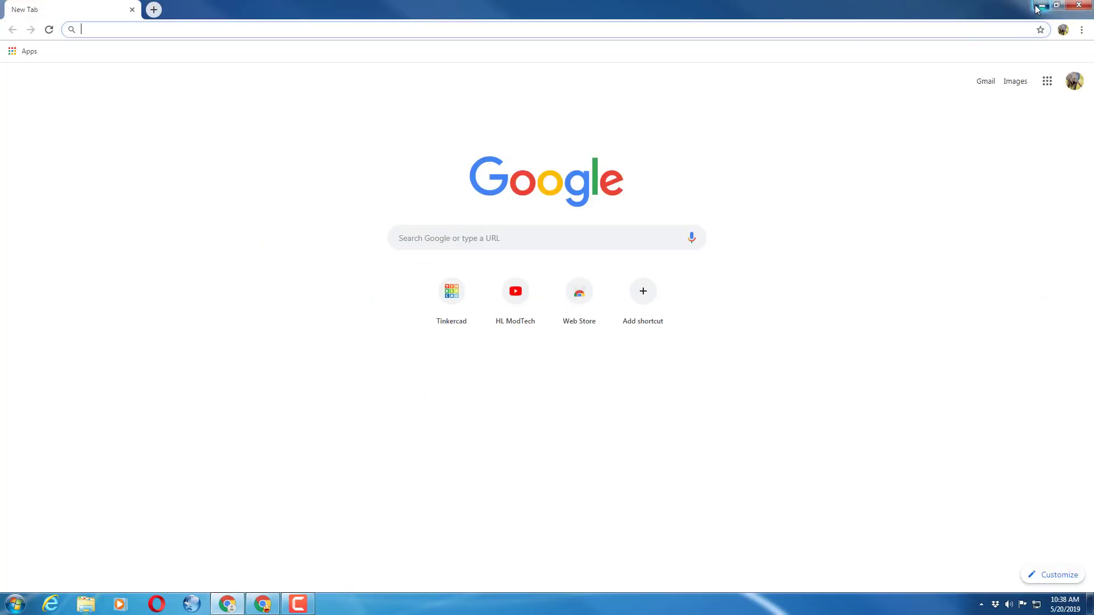
left_click(1038, 7)
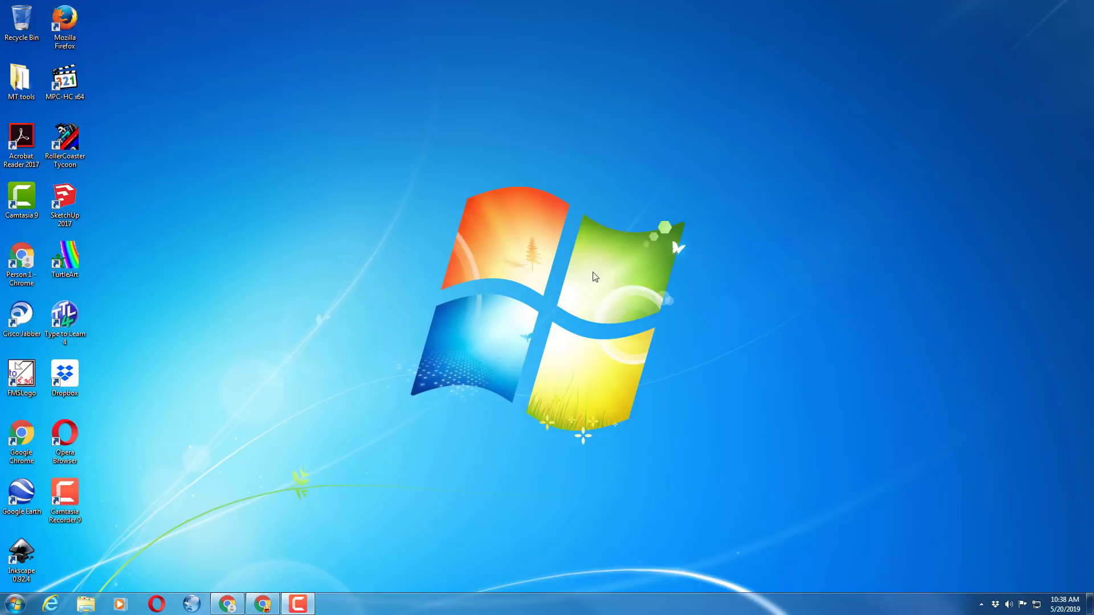
double_click(27, 205)
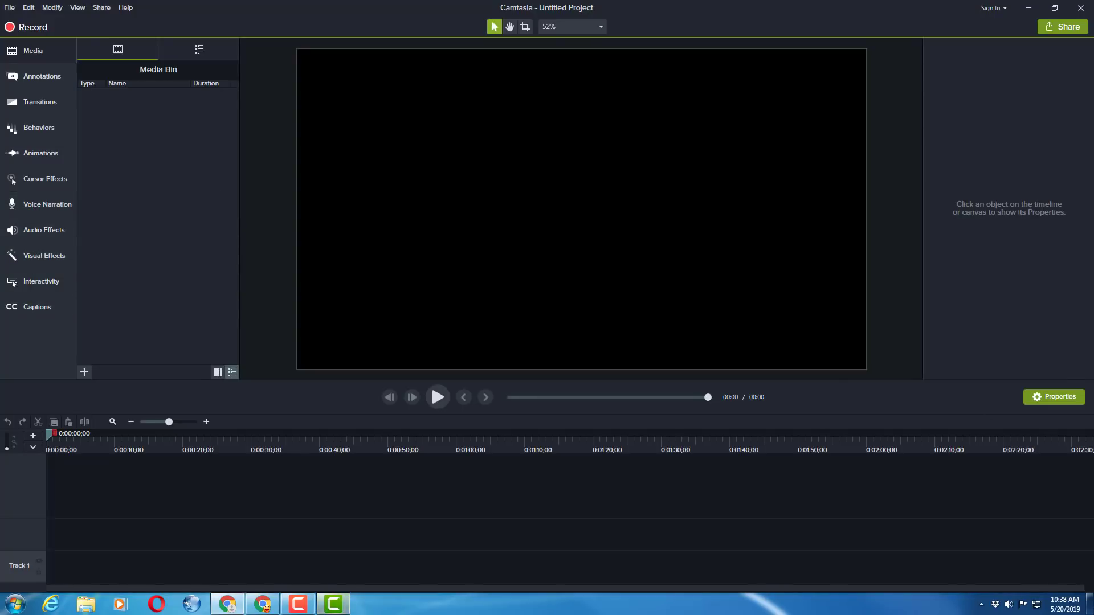
mouse_move(1093, 482)
left_mouse_down()
mouse_move(878, 484)
mouse_move(1093, 481)
left_mouse_up()
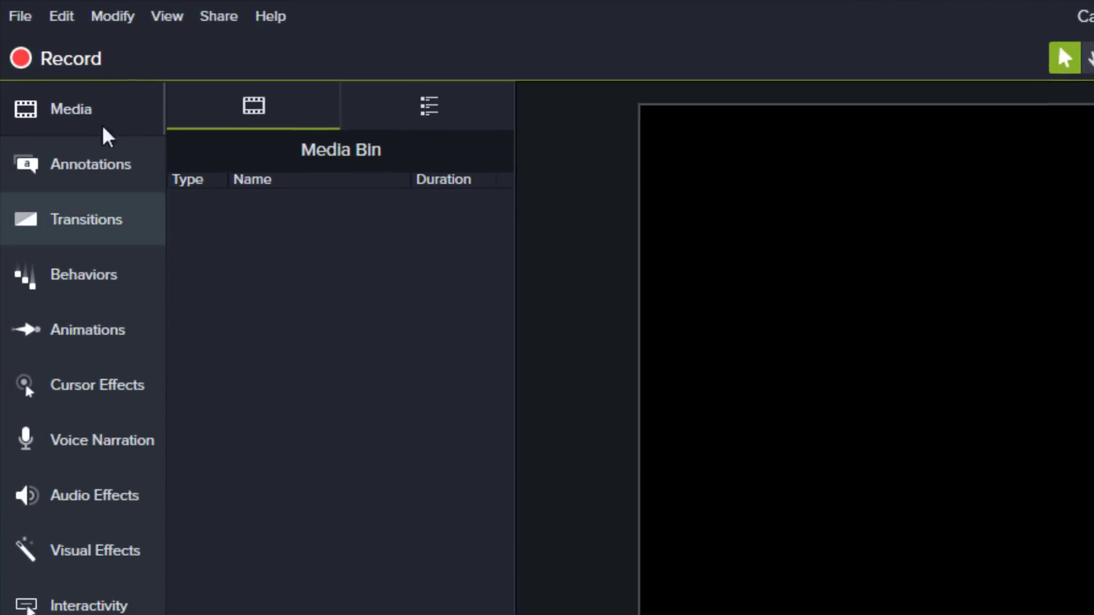
Save the untitled project in the Camtasia Studio folder, named with the student's username followed by 2
left_click(6, 12)
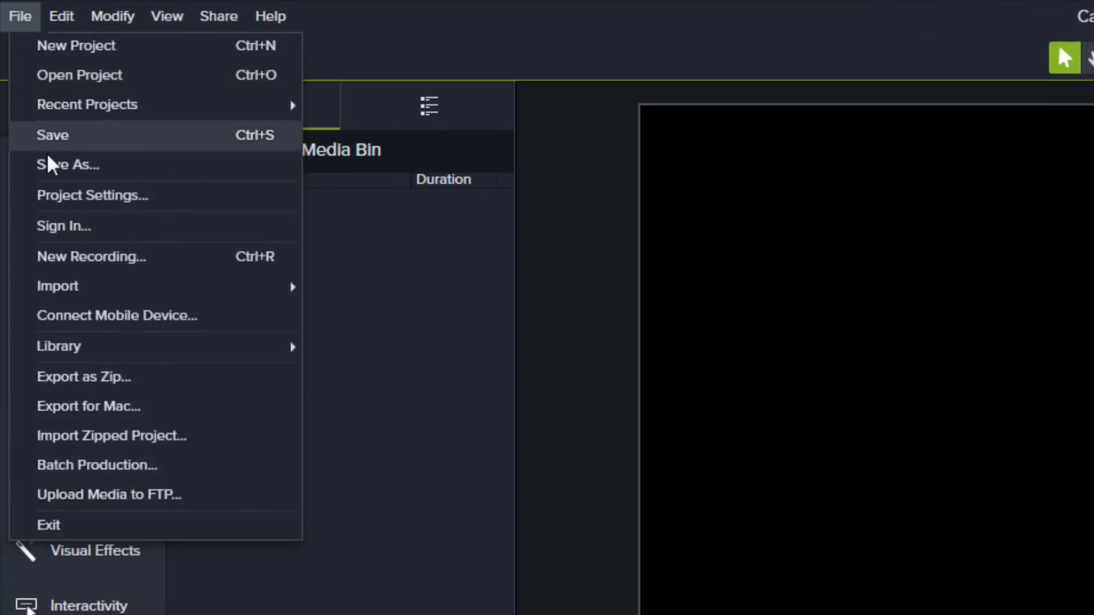
left_click(61, 140)
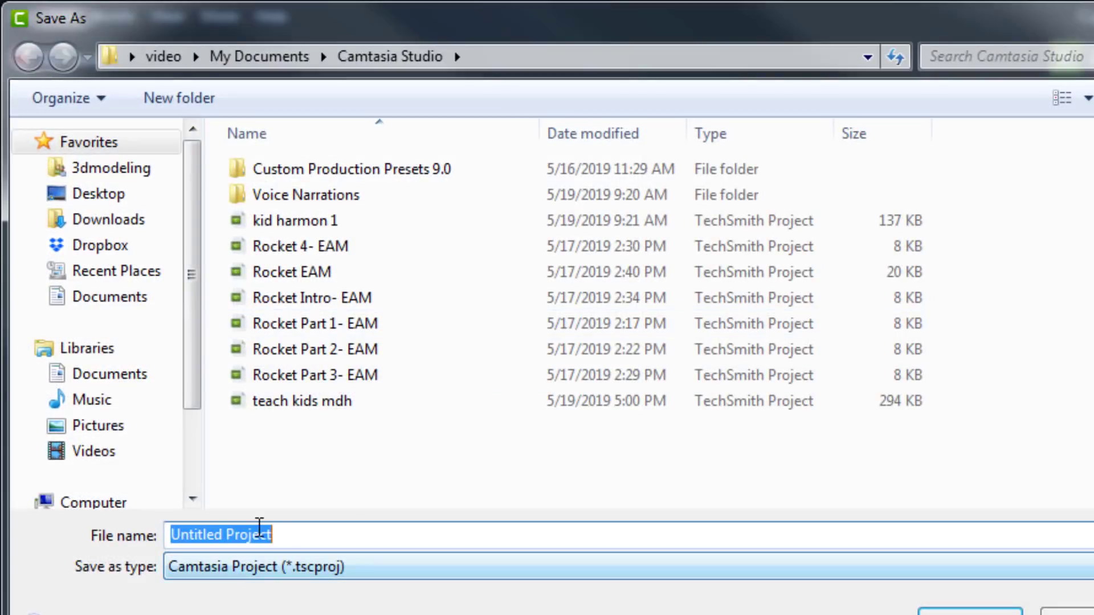
type(".harmon2")
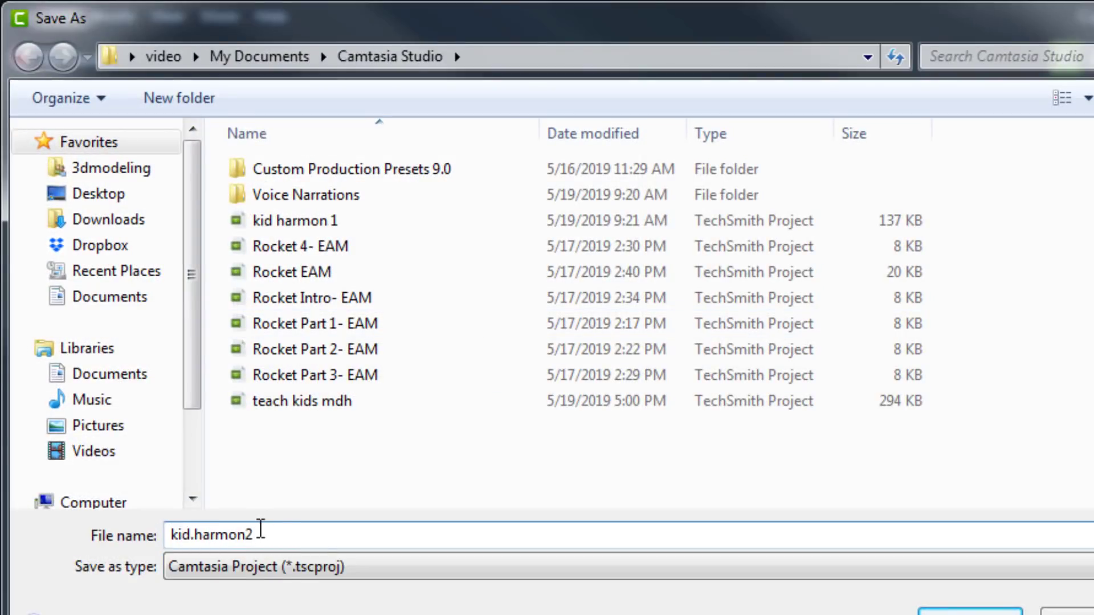
key("Return")
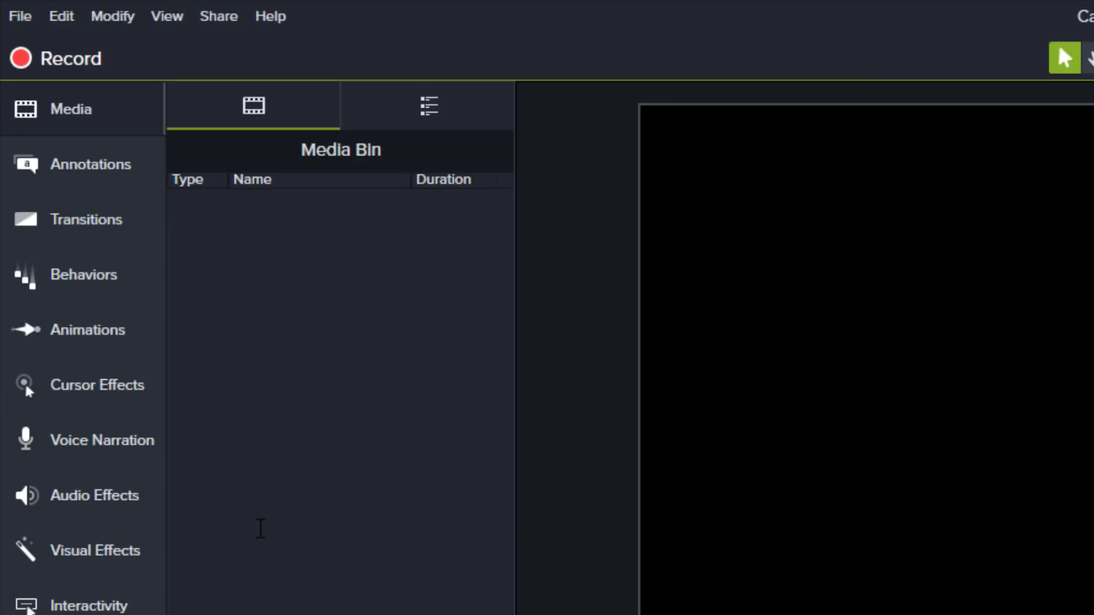
right_click(284, 267)
left_click(319, 288)
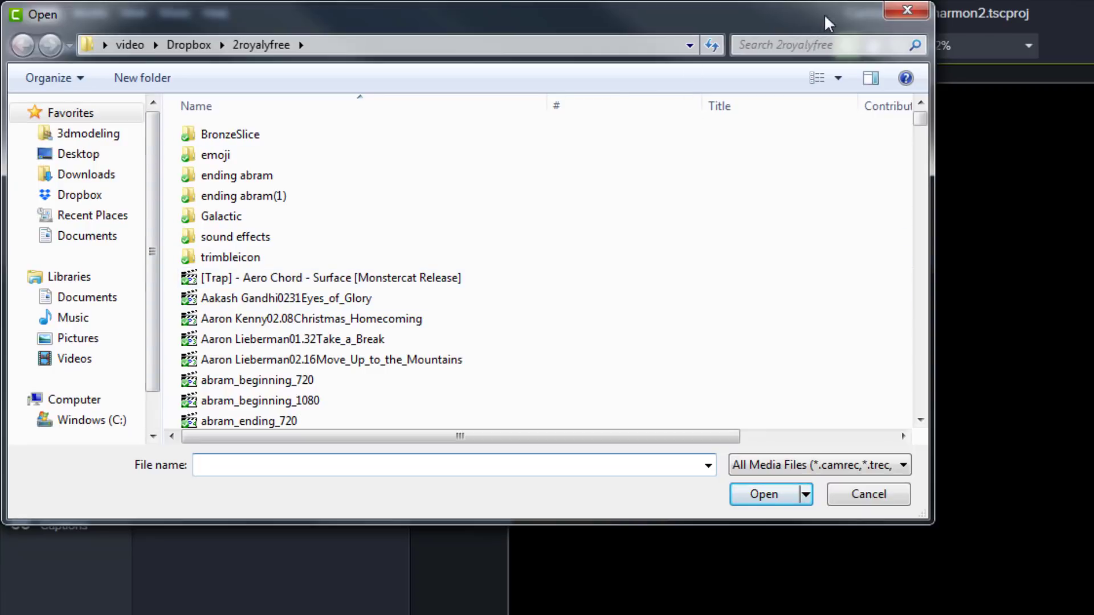
left_click(903, 7)
Import the recordings Rec 05-20-19 1 and Rec 05-20-19 from the Documents library into the Media Bin
right_click(201, 306)
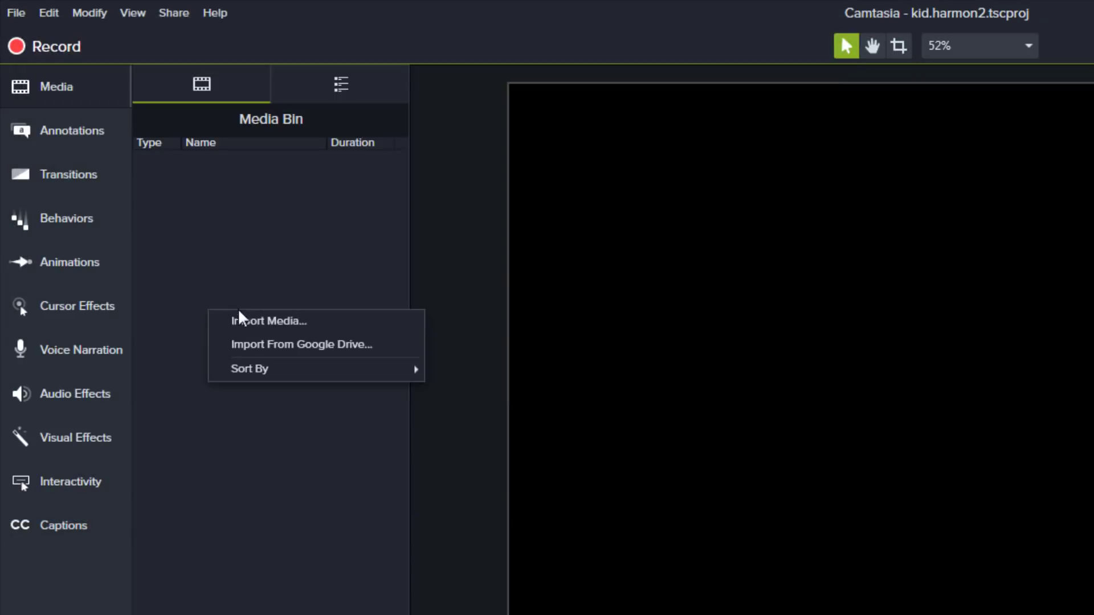
left_click(243, 321)
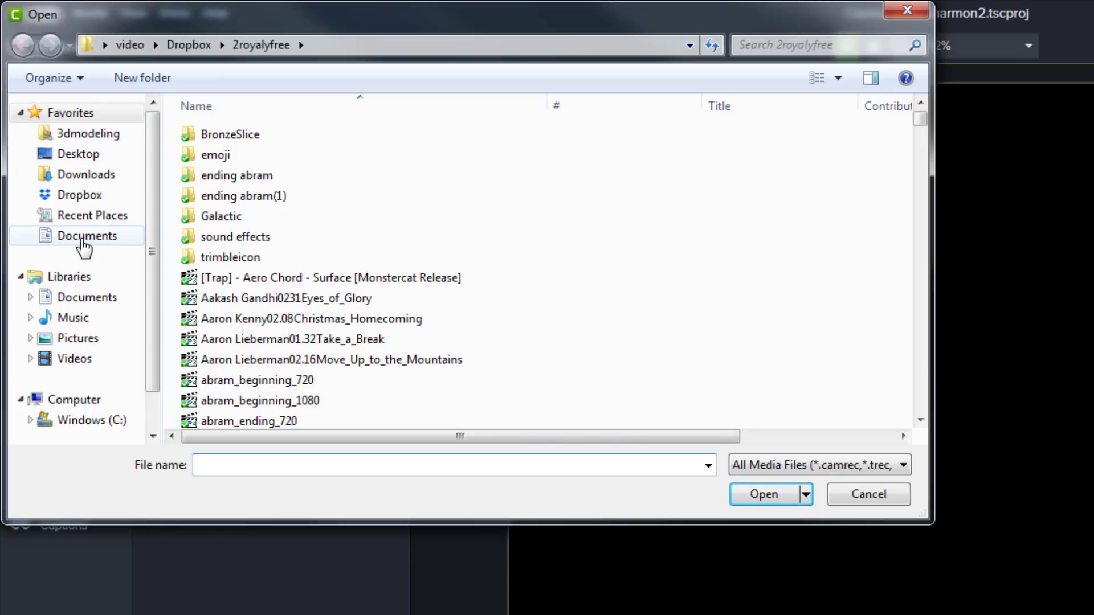
left_click(82, 240)
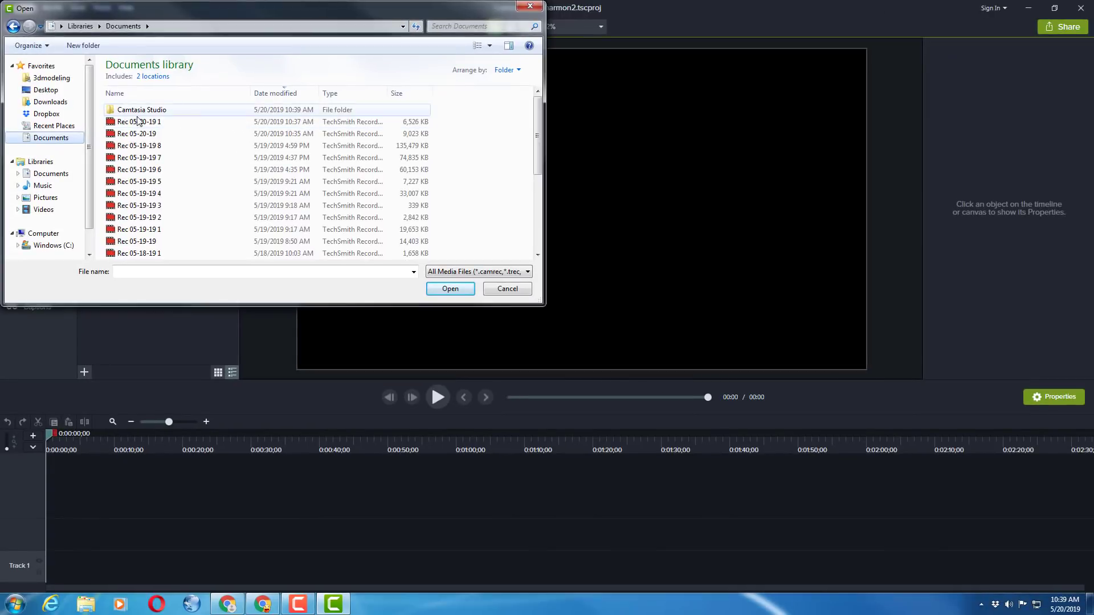
left_click_drag(189, 122, 153, 140)
left_click(451, 291)
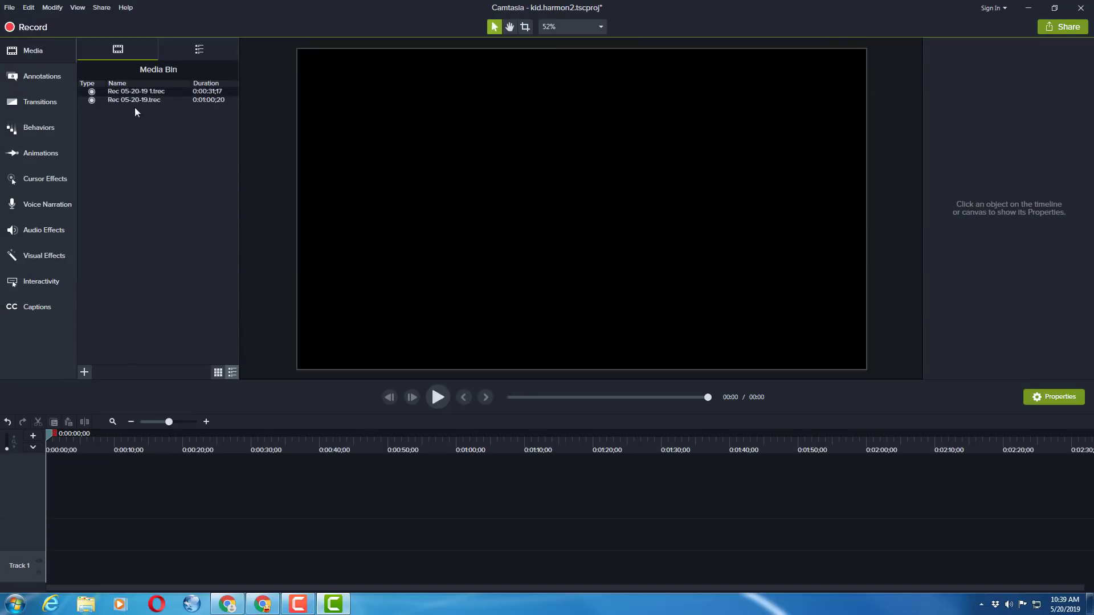
Place the MT intro from the library's Mod Tech folder at the very start of Track 1
left_click(203, 59)
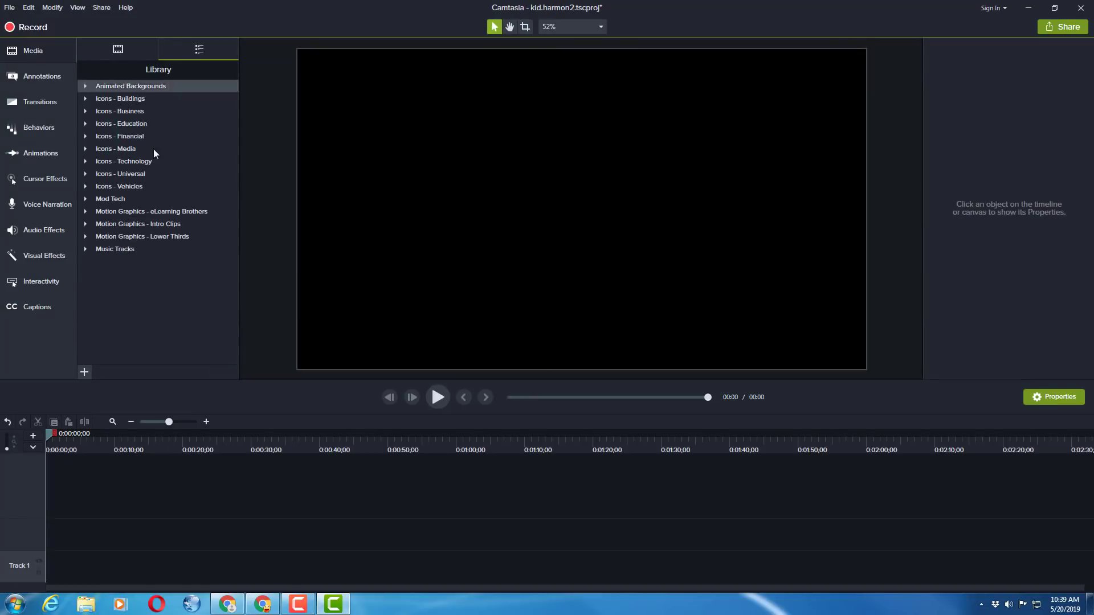
left_click(85, 200)
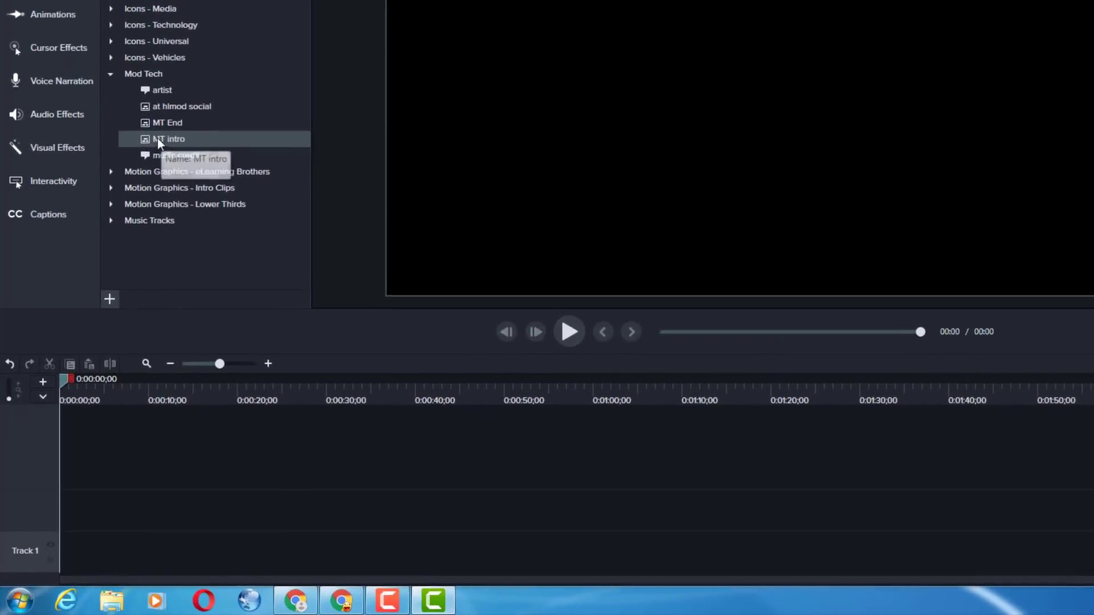
left_click_drag(157, 140, 46, 551)
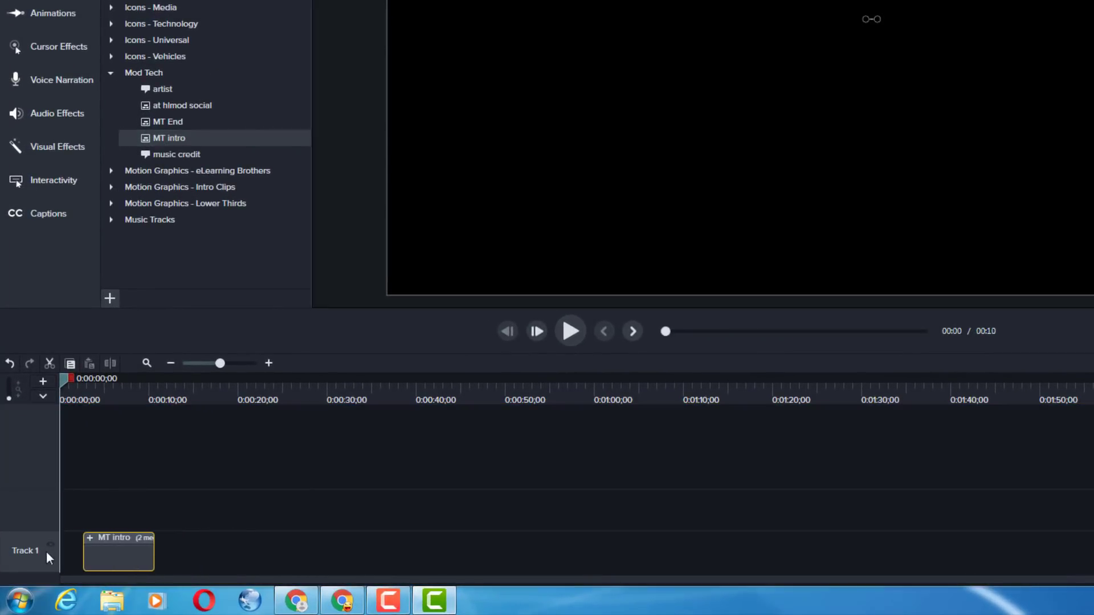
left_click_drag(63, 384, 105, 394)
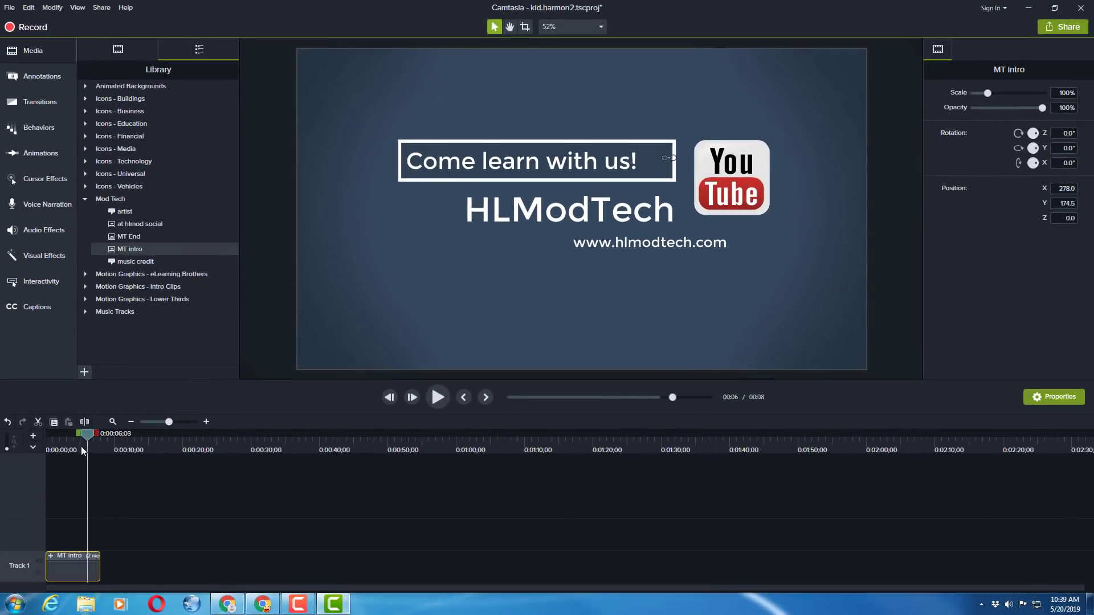
mouse_move(81, 446)
left_mouse_down()
mouse_move(61, 449)
mouse_move(98, 455)
mouse_move(81, 456)
left_mouse_up()
Preview the recordings Rec 05-20-19 and Rec 05-20-19 1 from the Media Bin to identify their content
left_click(137, 50)
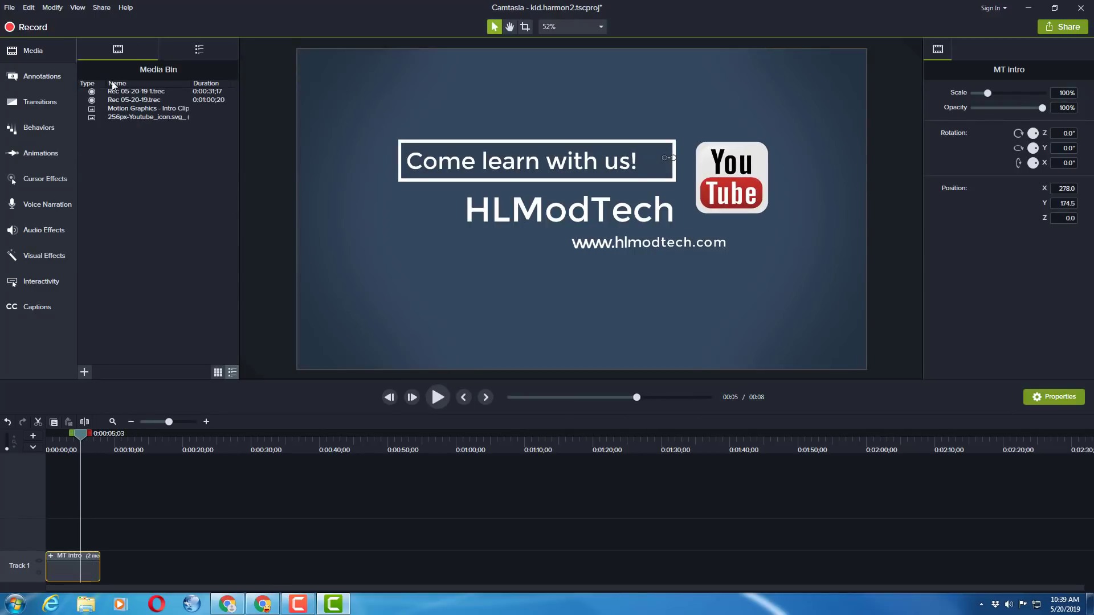
left_click(138, 100)
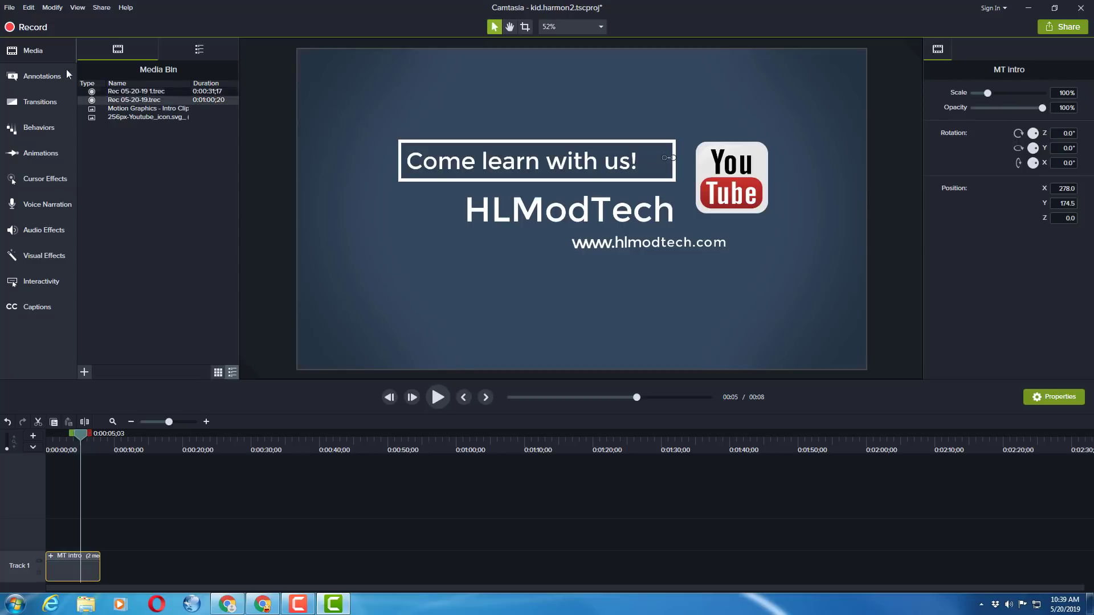
double_click(136, 100)
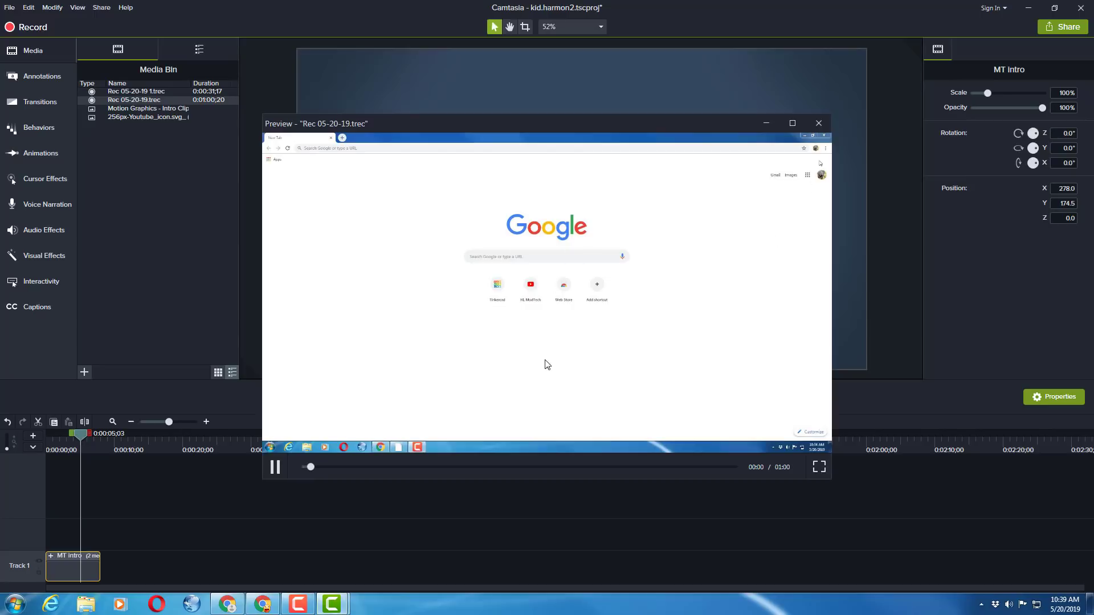
left_click(819, 124)
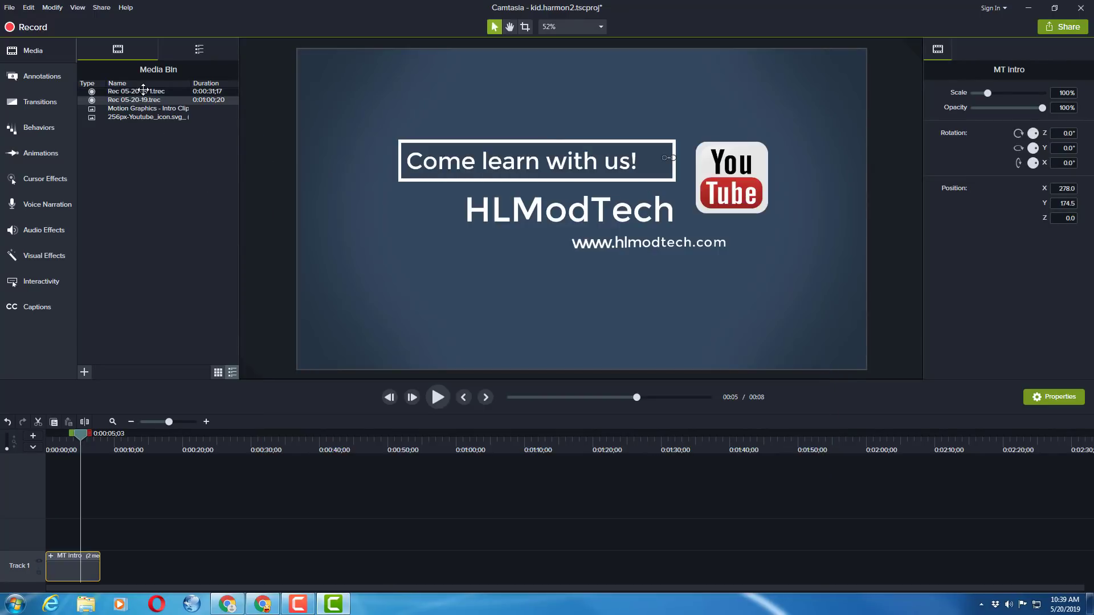
double_click(143, 92)
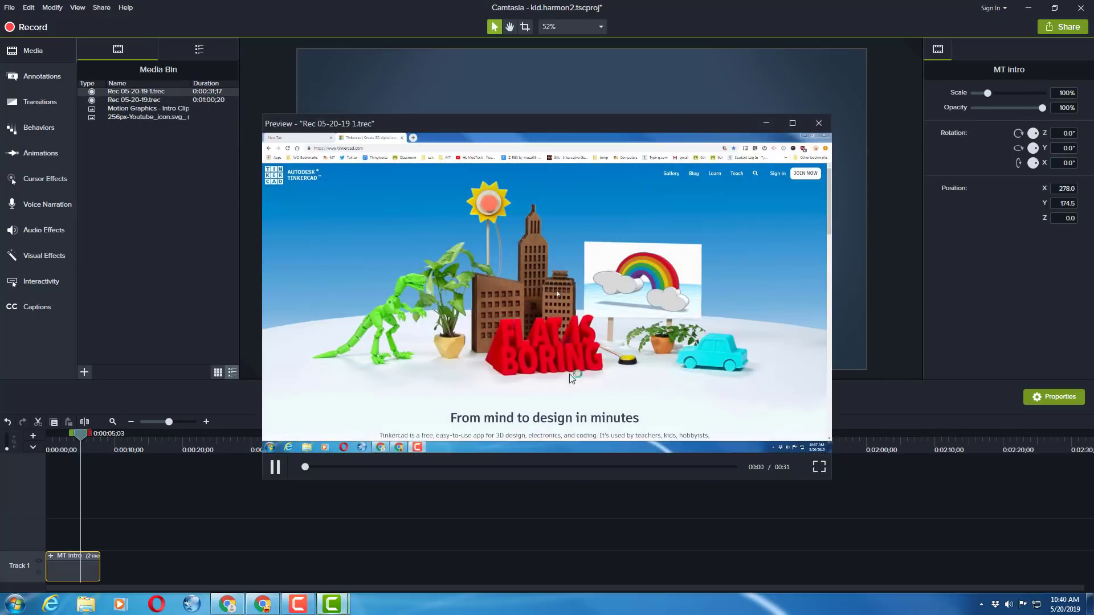
left_click(817, 124)
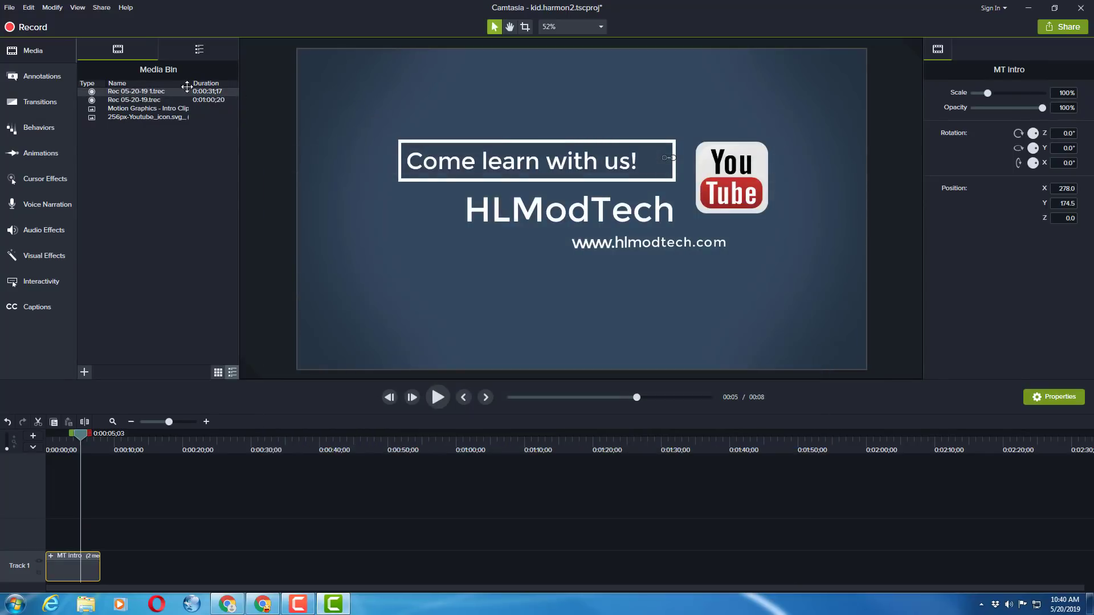
Add the recording Rec 05-20-19 1 to Track 1 directly after the MT intro
left_click_drag(132, 91, 214, 576)
left_click_drag(112, 576, 112, 576)
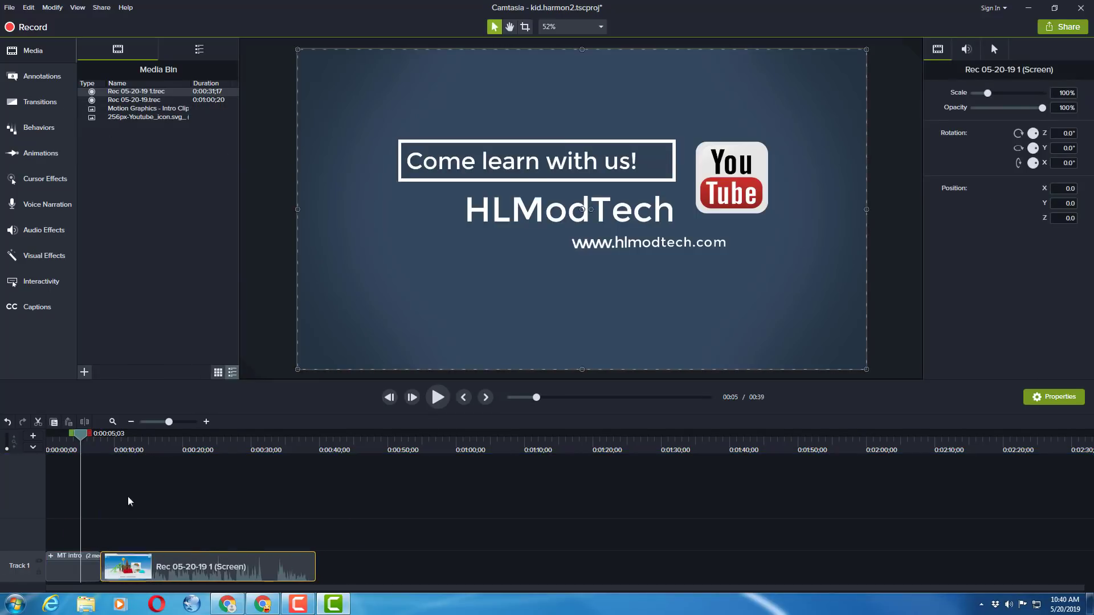
left_click(108, 436)
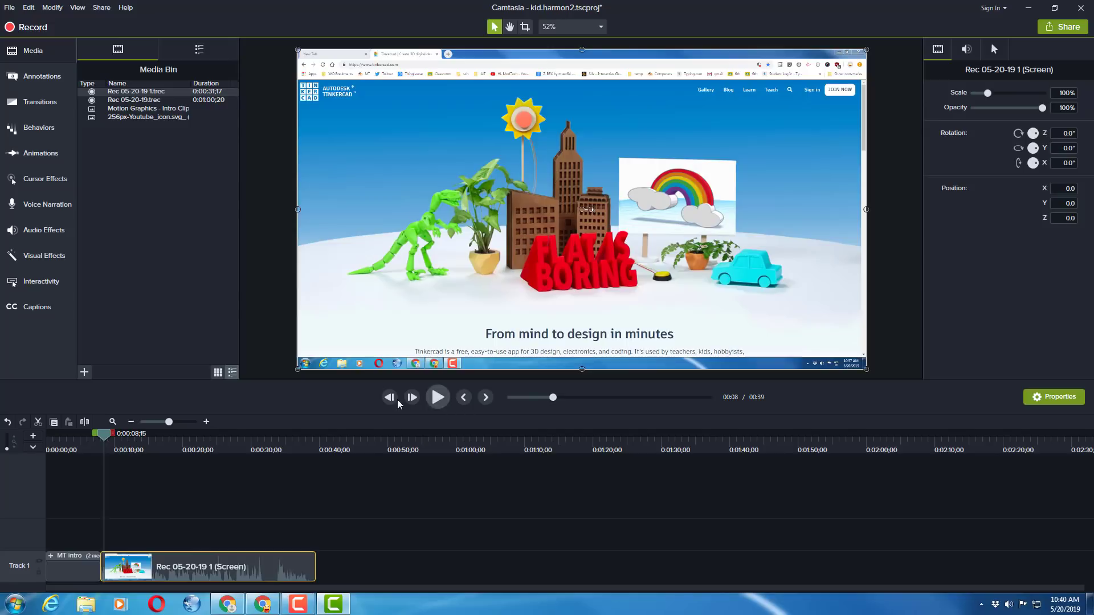
Split the Rec 05-20-19 1 clip at 0:00:31;25 and trim the second part's start up to 0:00:33;25, closing the gap
left_click_drag(176, 424, 180, 433)
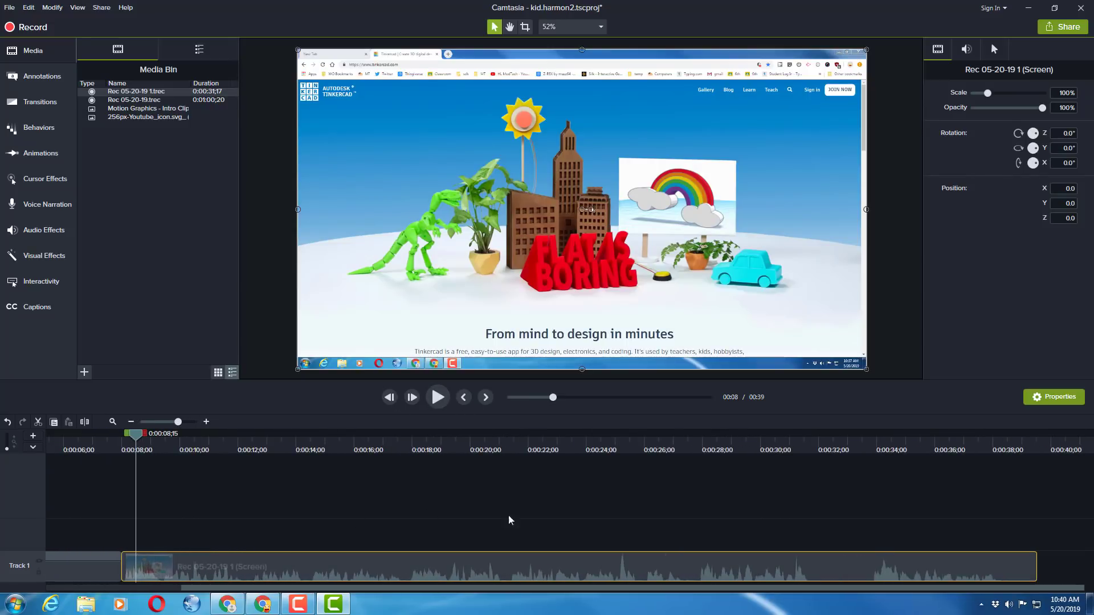
left_click(815, 445)
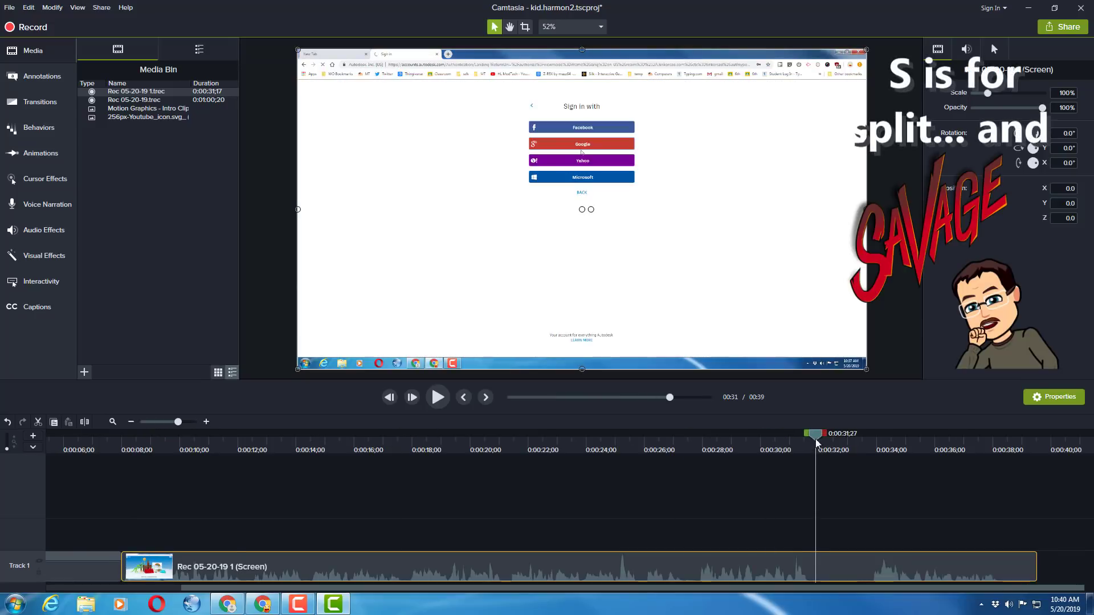
mouse_move(818, 443)
left_mouse_down()
mouse_move(864, 446)
mouse_move(813, 451)
left_mouse_up()
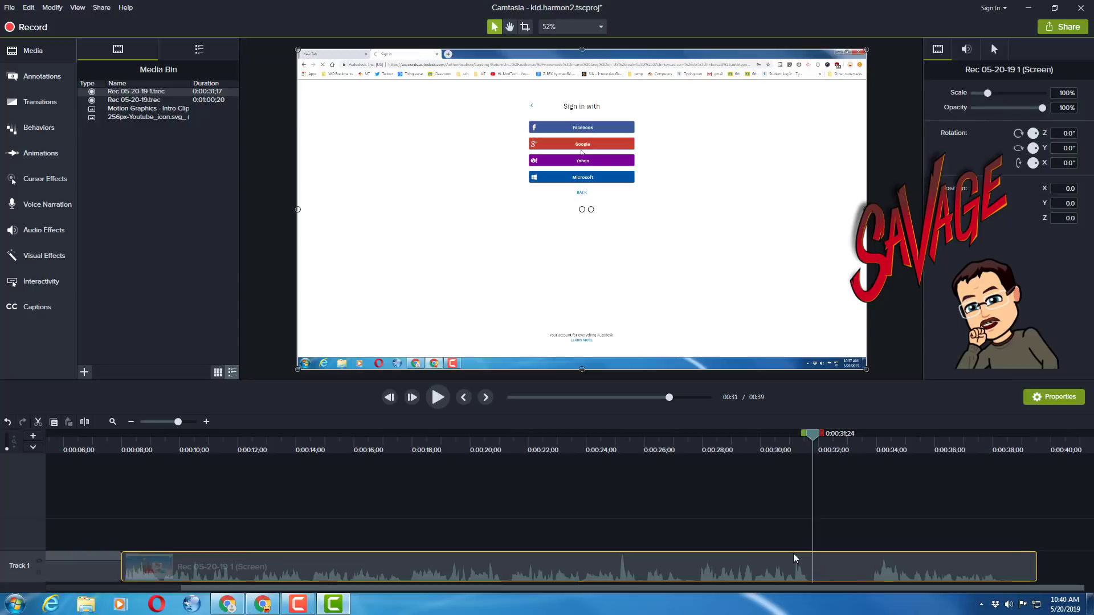
key("s")
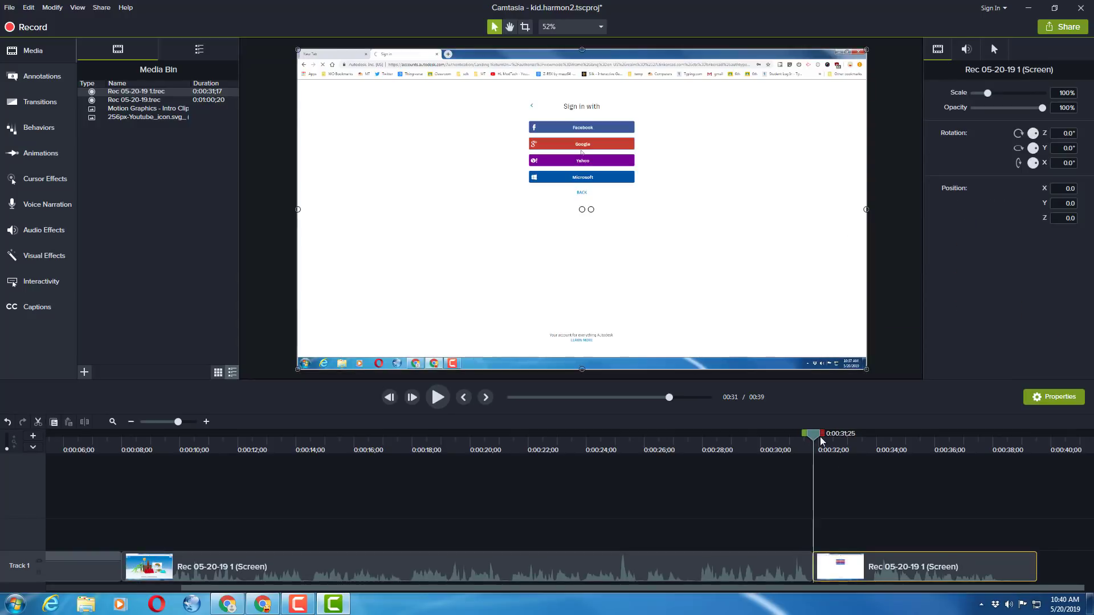
left_click_drag(822, 442, 877, 466)
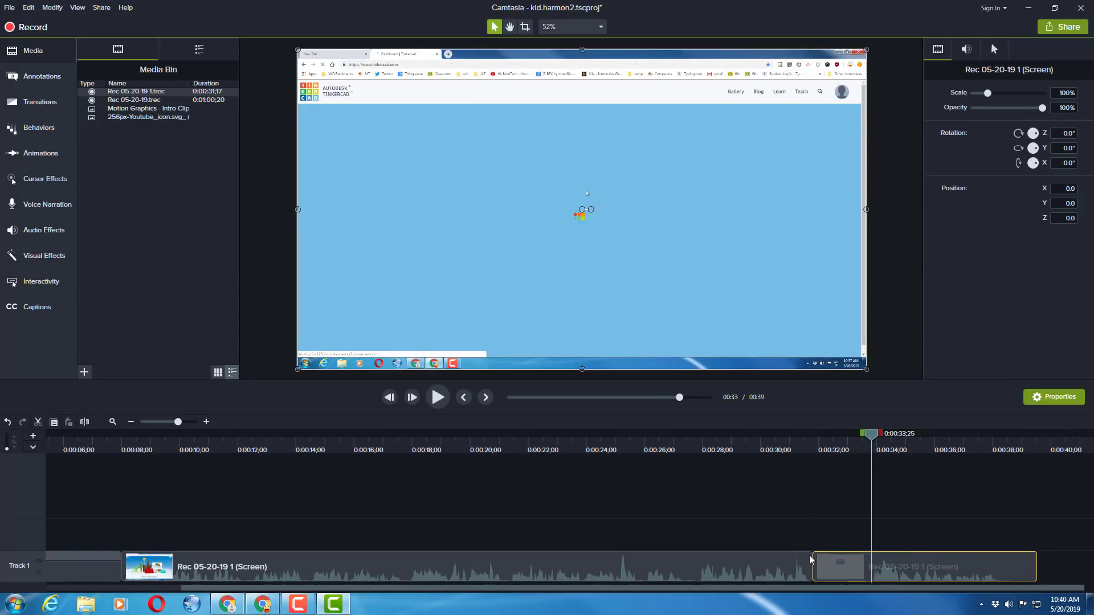
left_click_drag(812, 559, 788, 563)
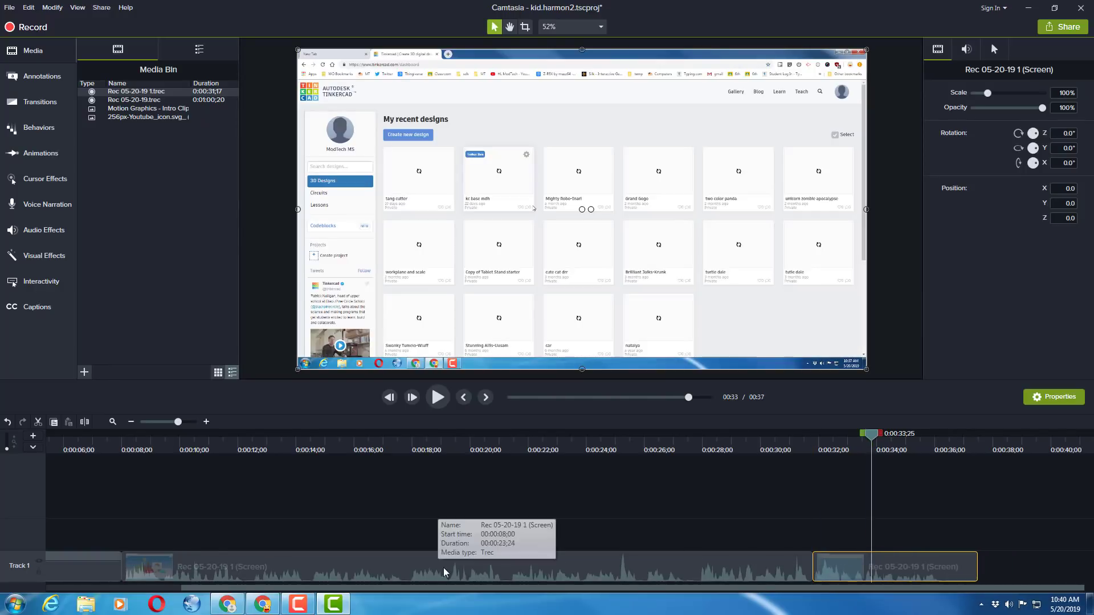
Edit the first Rec 05-20-19 1 part's audio with audio points, varying its early volume and silencing it between about 0:00:21 and 0:00:26
left_click(329, 569)
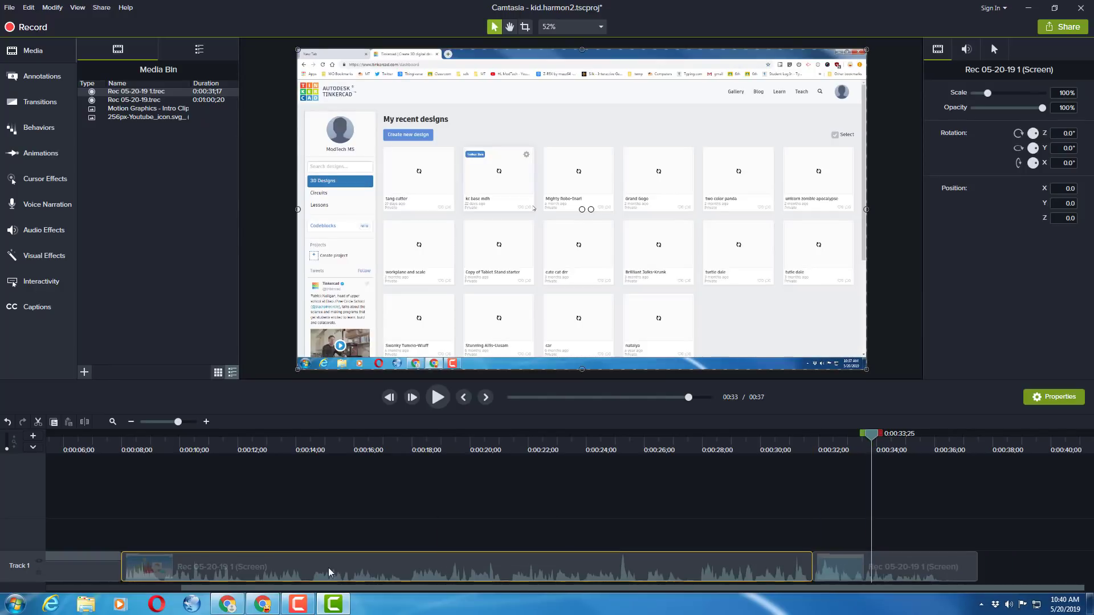
right_click(184, 562)
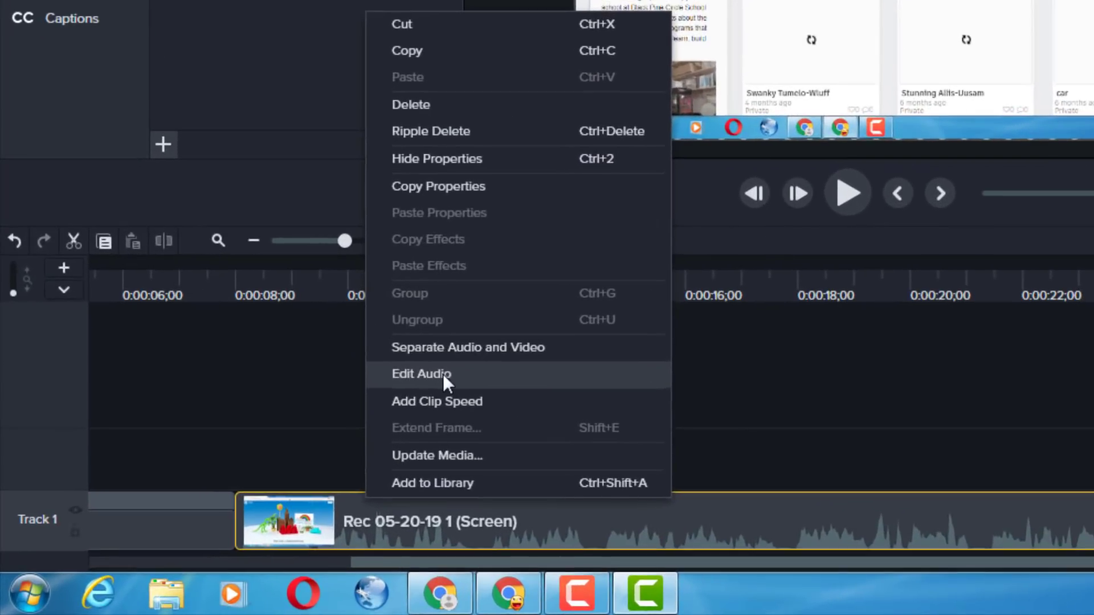
left_click(365, 418)
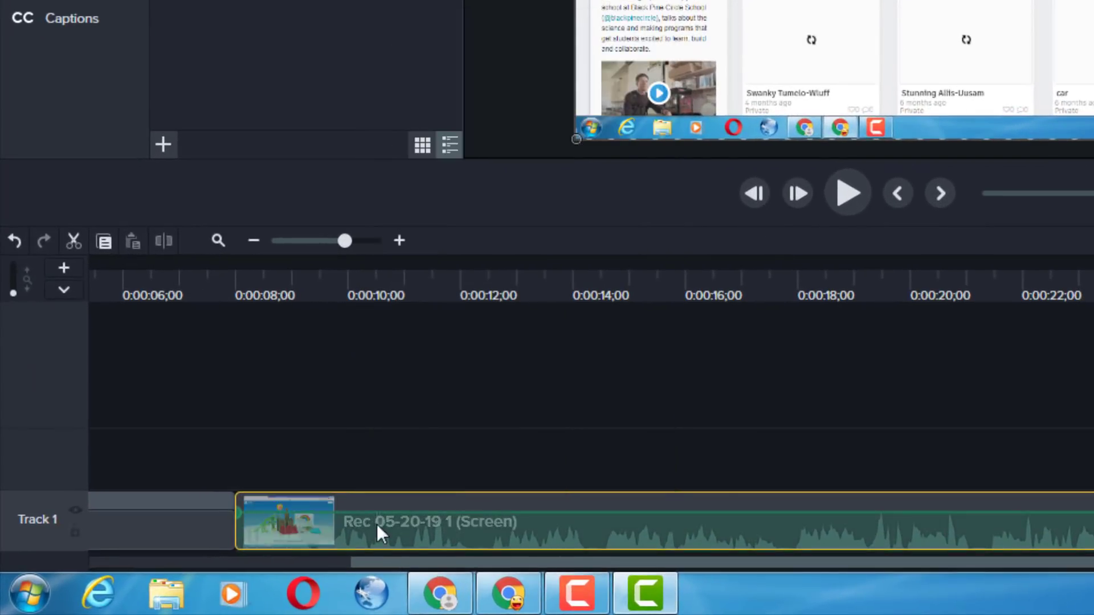
double_click(595, 513)
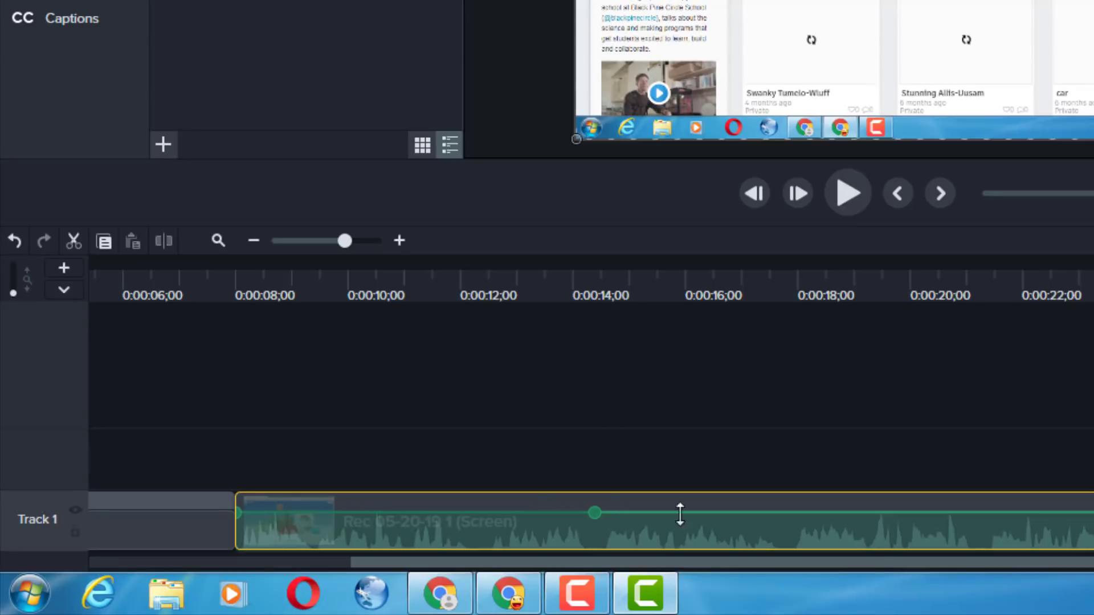
double_click(582, 512)
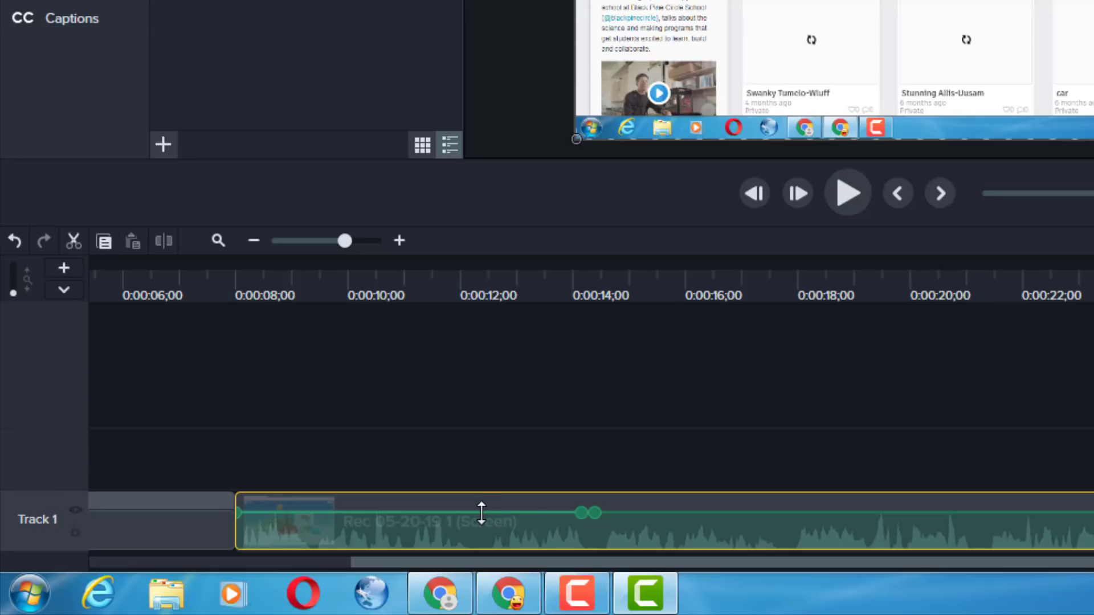
left_click_drag(513, 513, 513, 511)
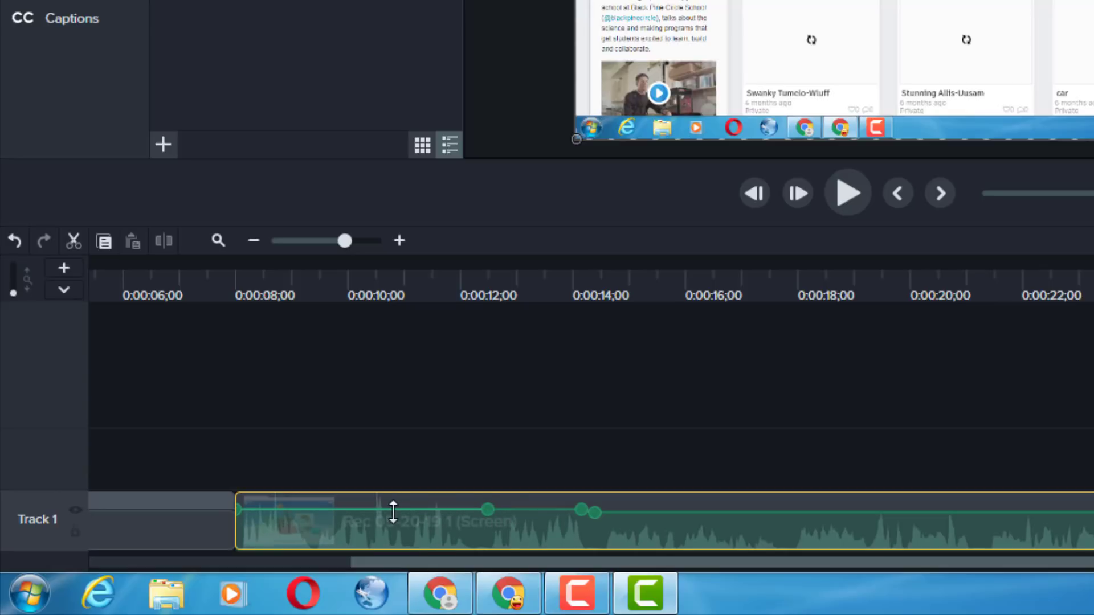
left_click_drag(369, 510, 373, 517)
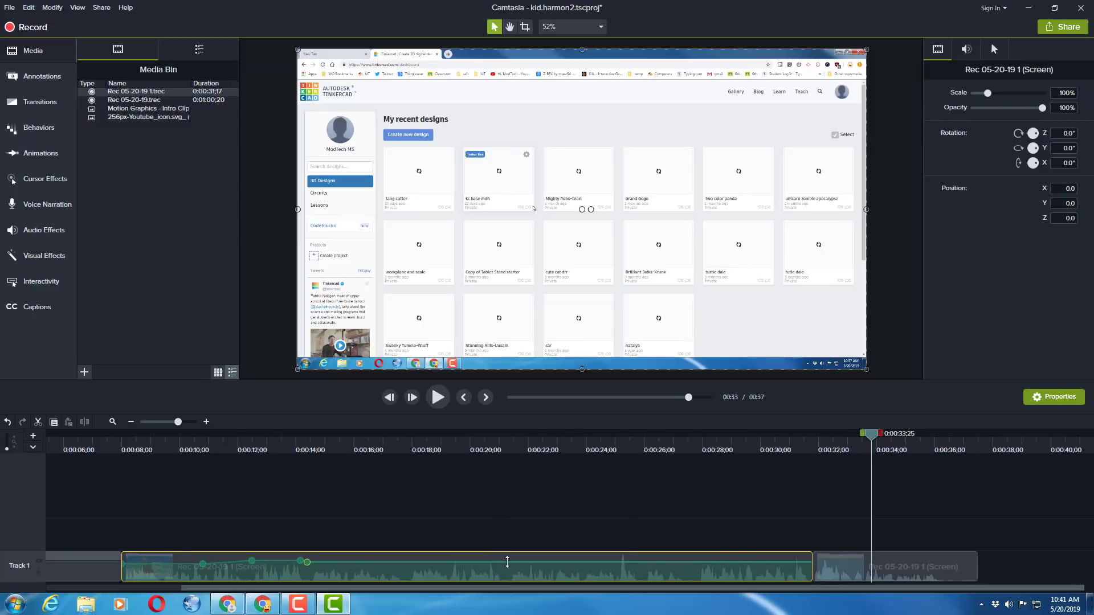
double_click(507, 562)
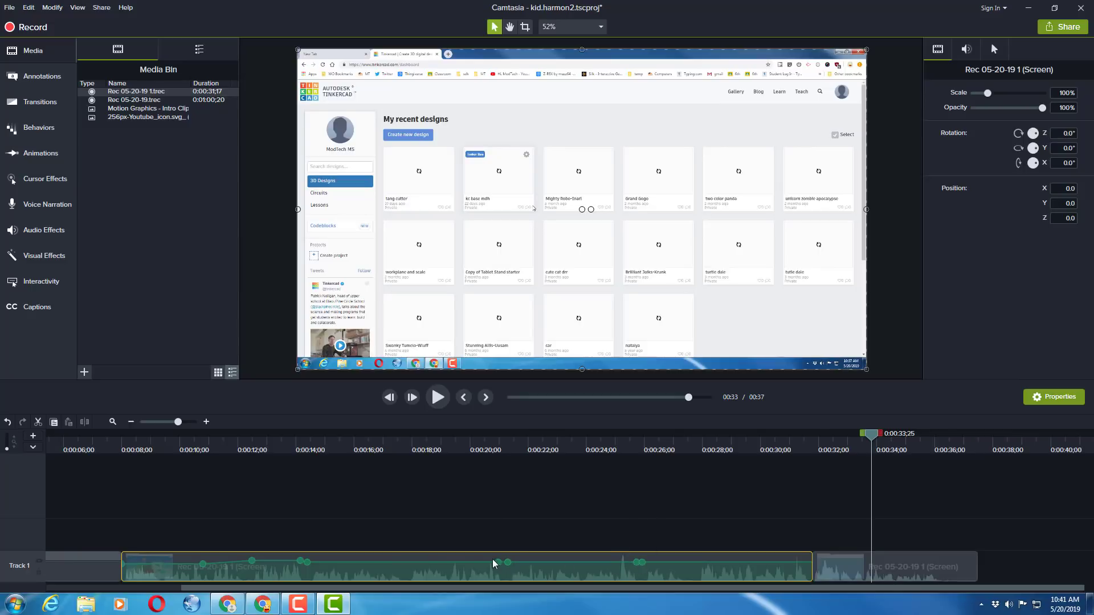
left_click_drag(570, 563, 517, 580)
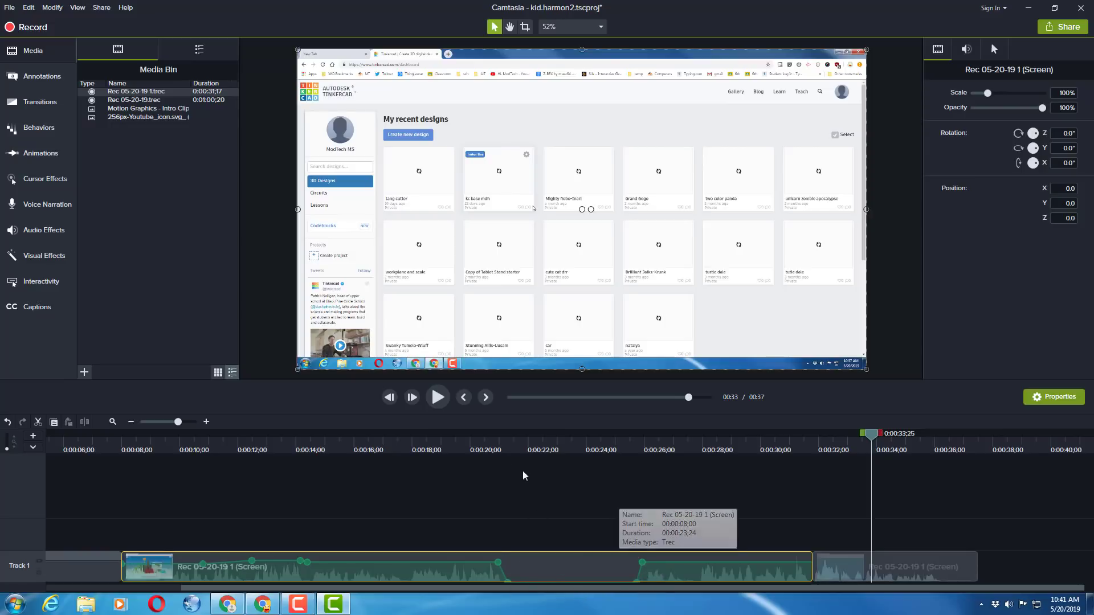
Record a voice narration starting at 0:00:21;06 over the silenced section and save it to the timeline
left_click(504, 449)
left_click(504, 448)
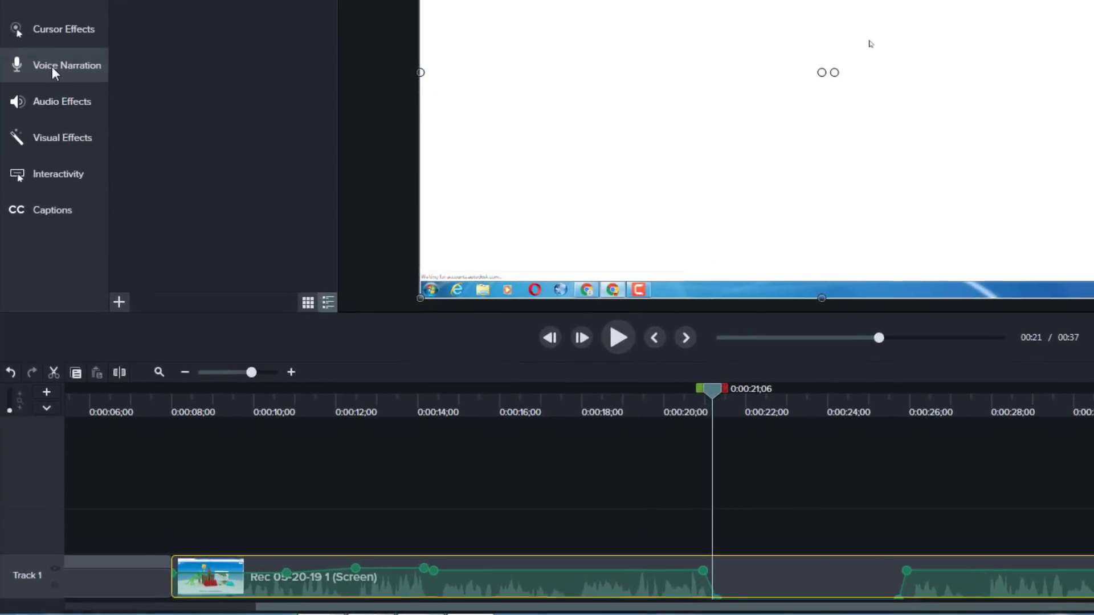
left_click(37, 205)
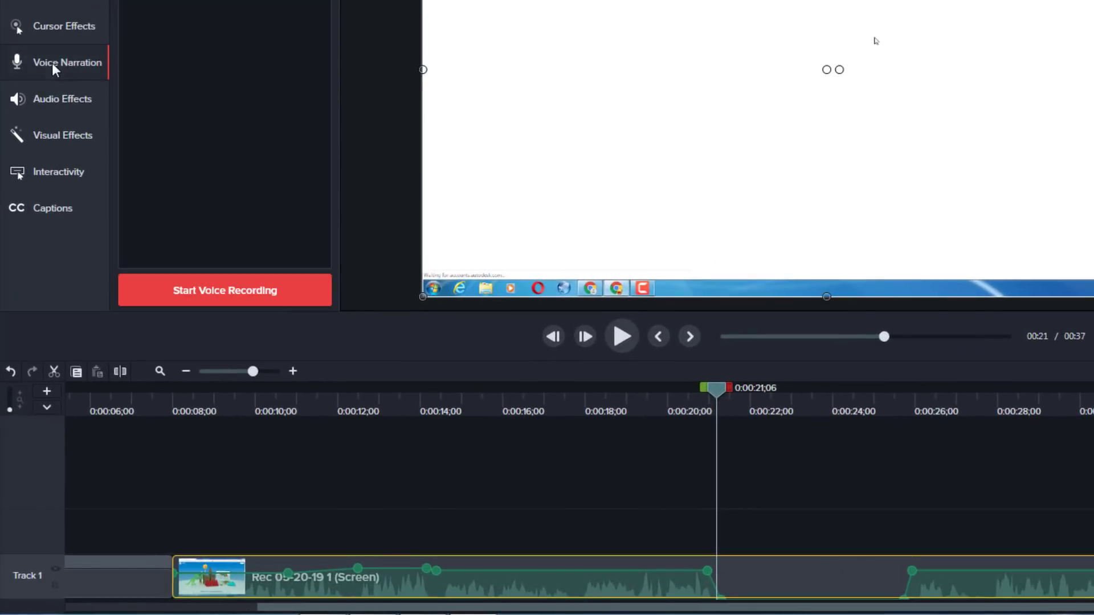
left_click(223, 288)
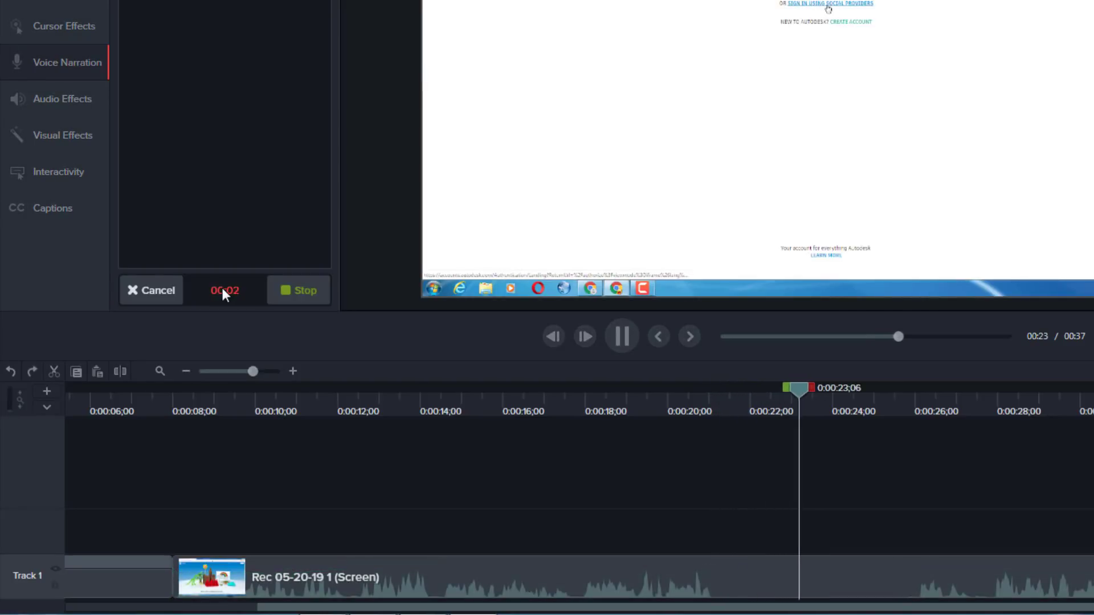
left_click(302, 291)
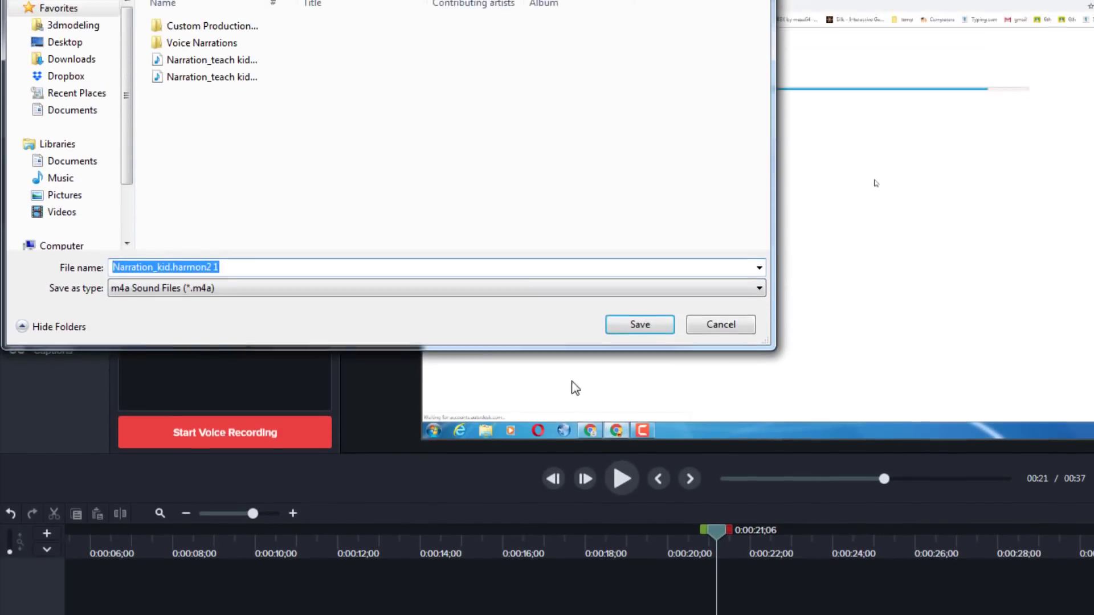
left_click(640, 184)
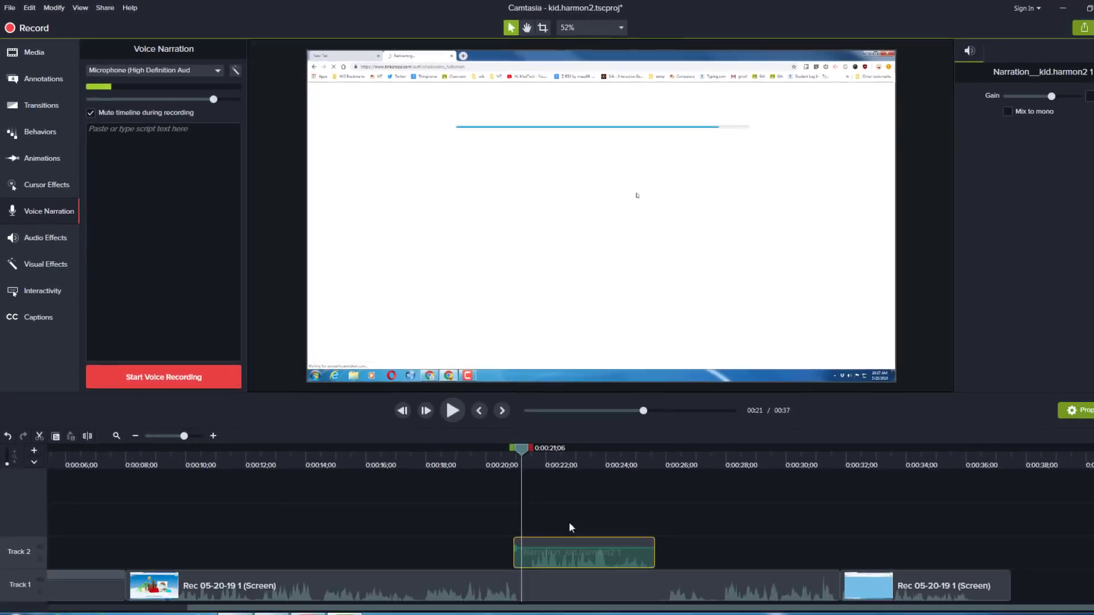
Save the video frame at 0:00:25;23 as a PNG in the Camtasia Studio folder, importing it to the Media Bin
left_click_drag(501, 437, 626, 470)
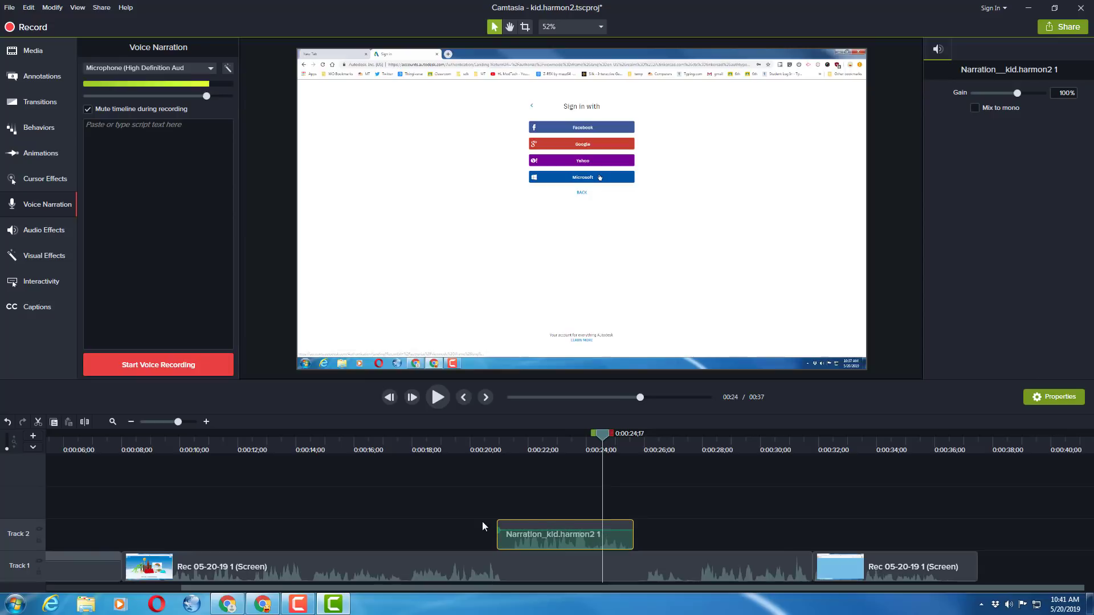
left_click(637, 448)
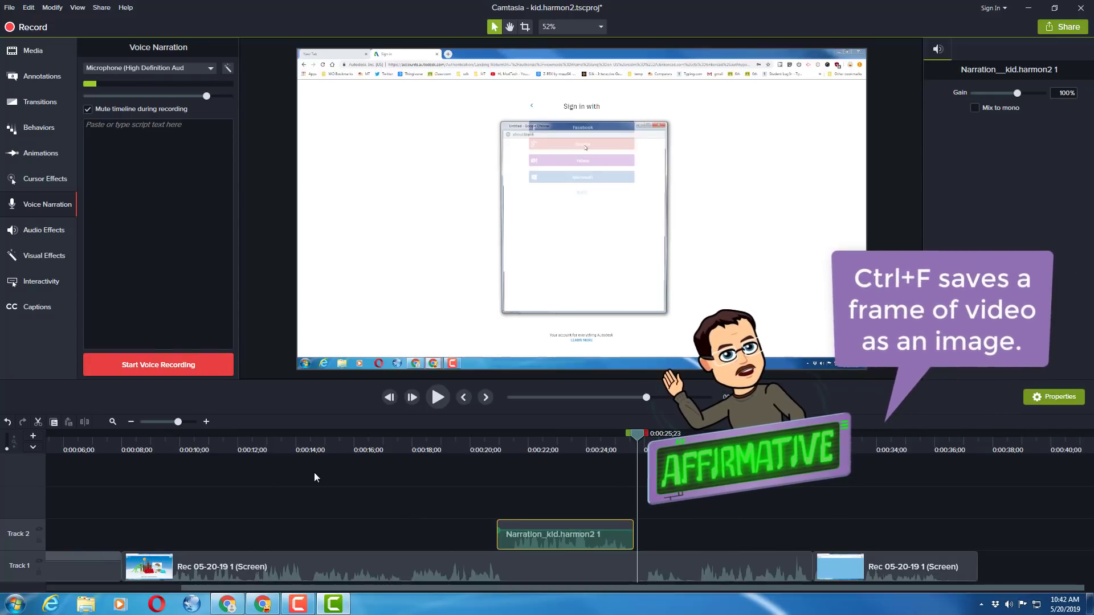
key("ctrl+f")
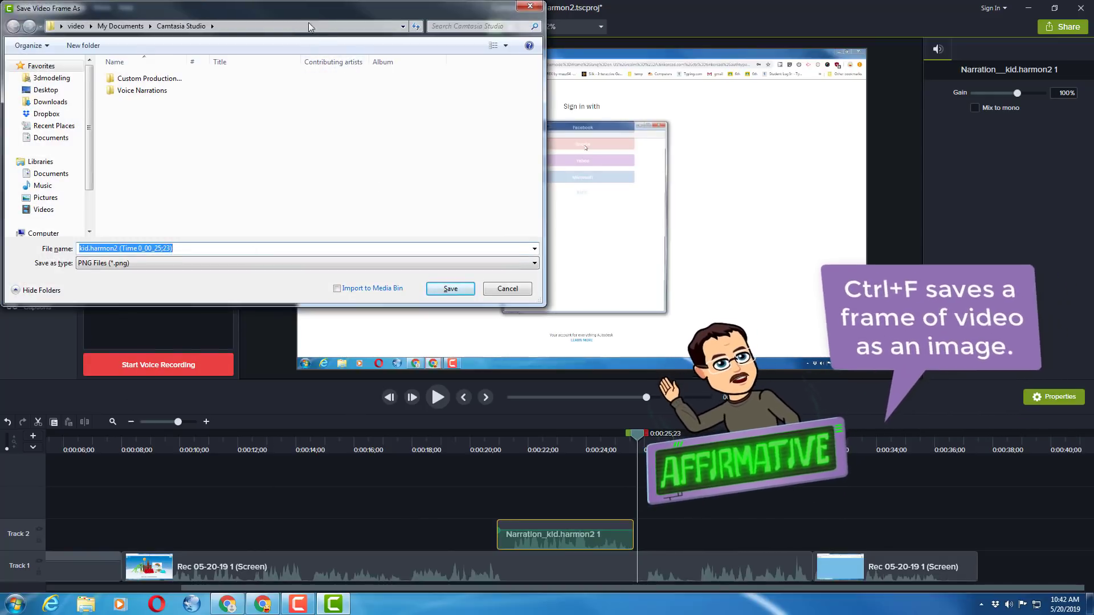
left_click_drag(309, 22, 432, 111)
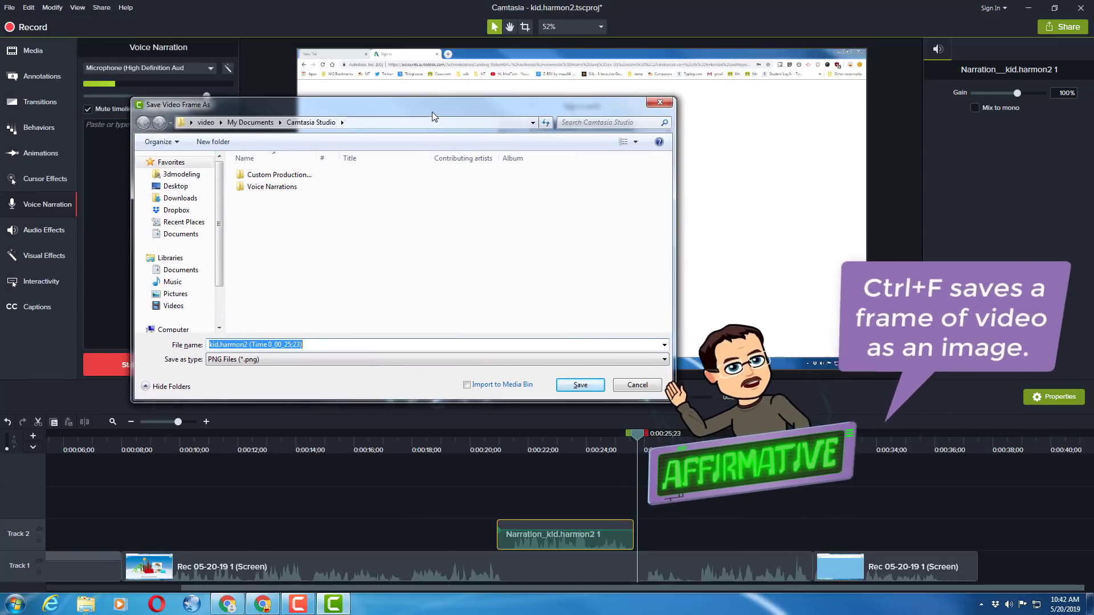
left_click(469, 386)
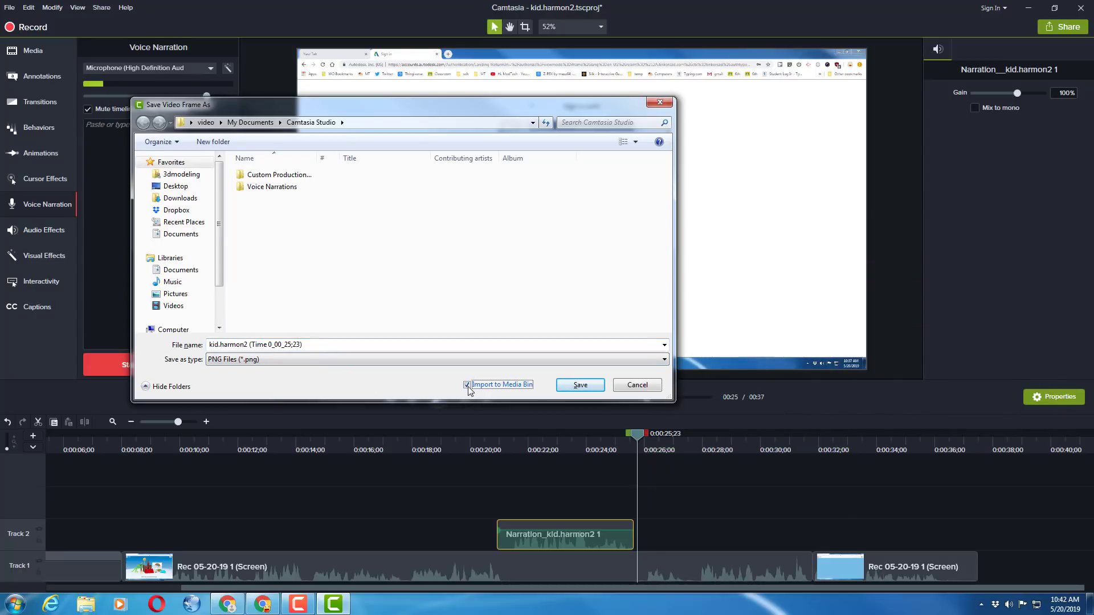
left_click(580, 385)
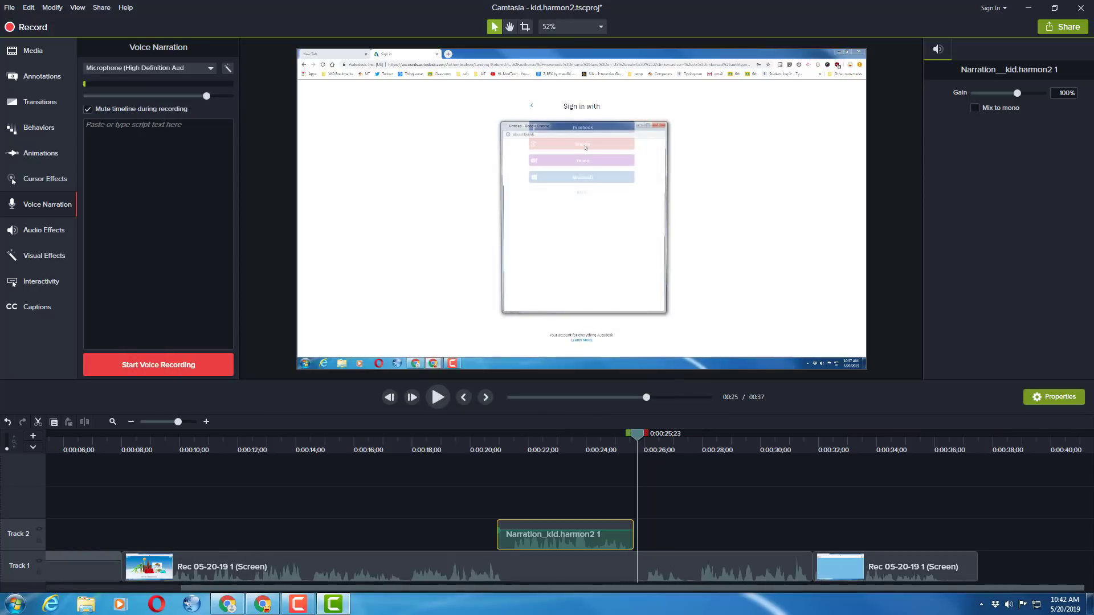
Split the Rec 05-20-19 1 clip on Track 1 at 0:00:25;23 and shift the following clips later to open a gap
left_click(641, 566)
key("s")
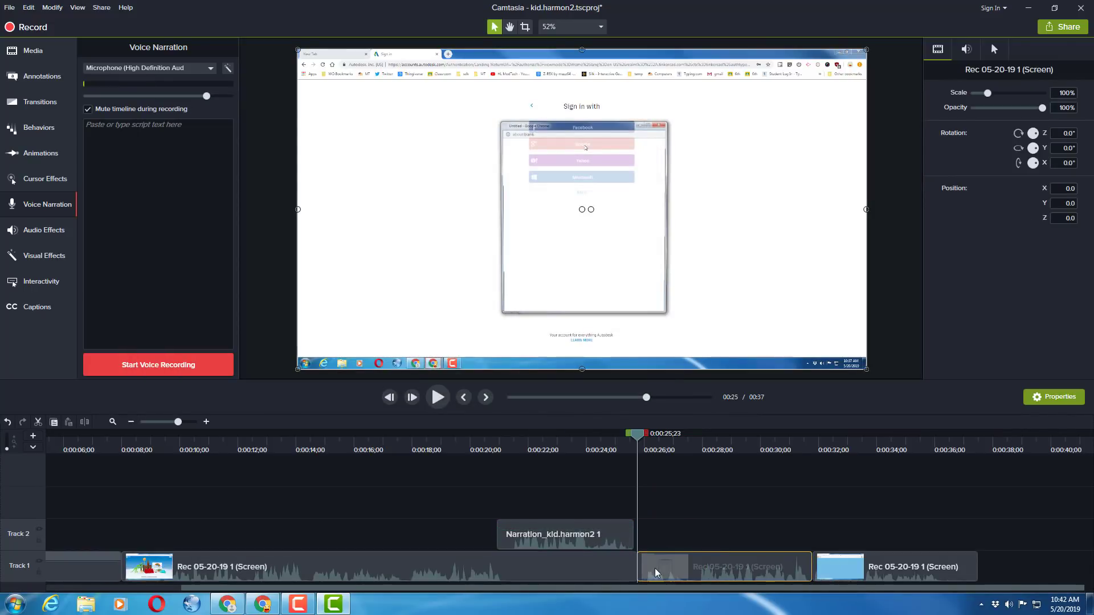
left_click_drag(782, 530, 972, 571)
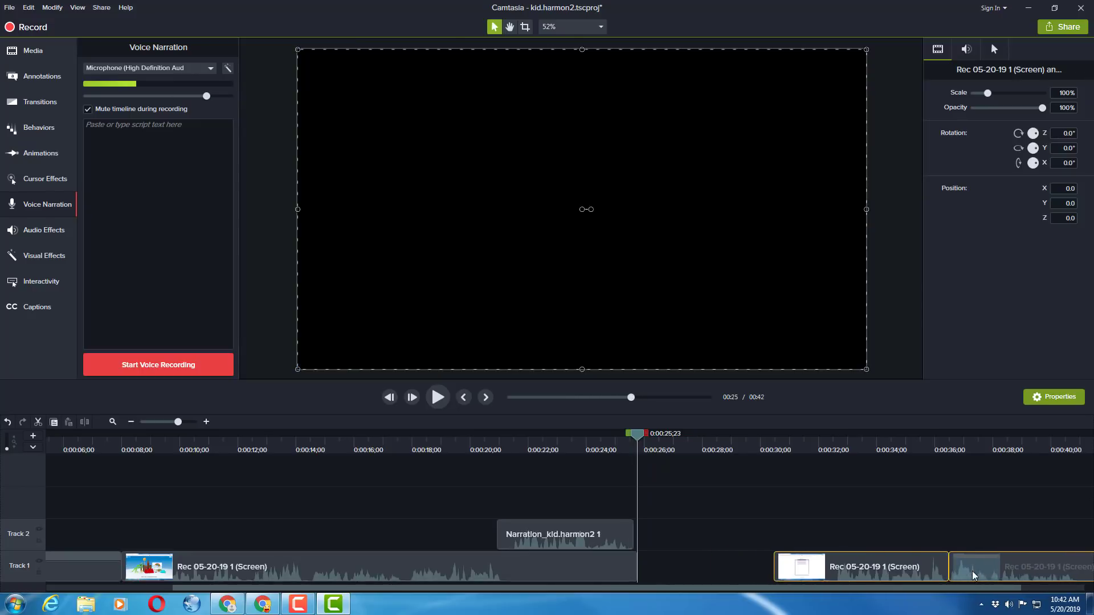
Fill the gap's start at 0:00:25;23 on Track 1 with the saved kid.harmon2 frame image, shortening it to fit the gap
left_click(33, 51)
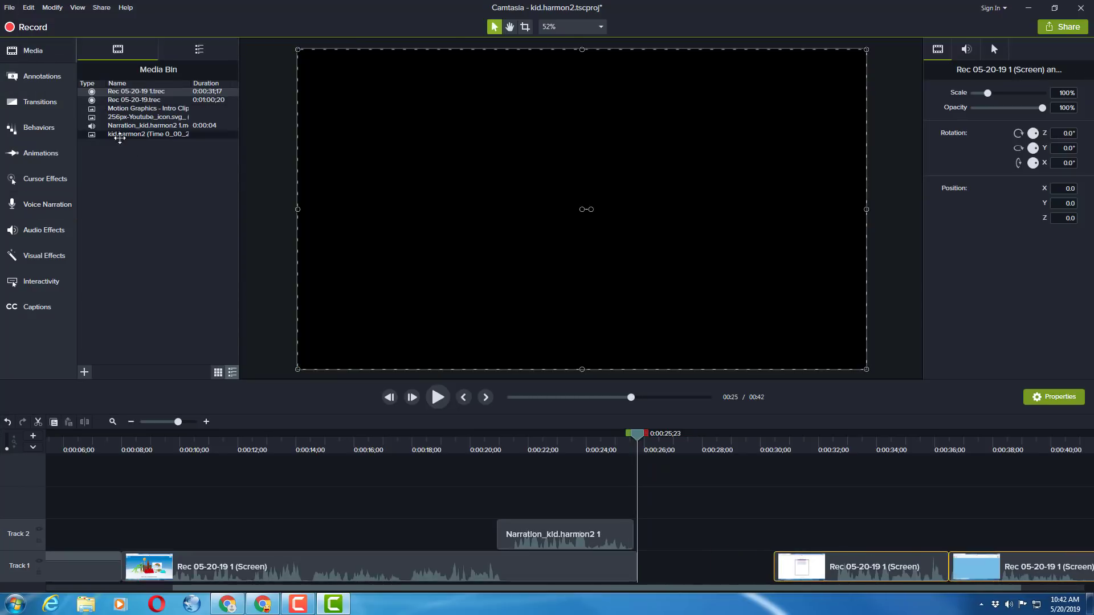
left_click_drag(121, 134, 653, 523)
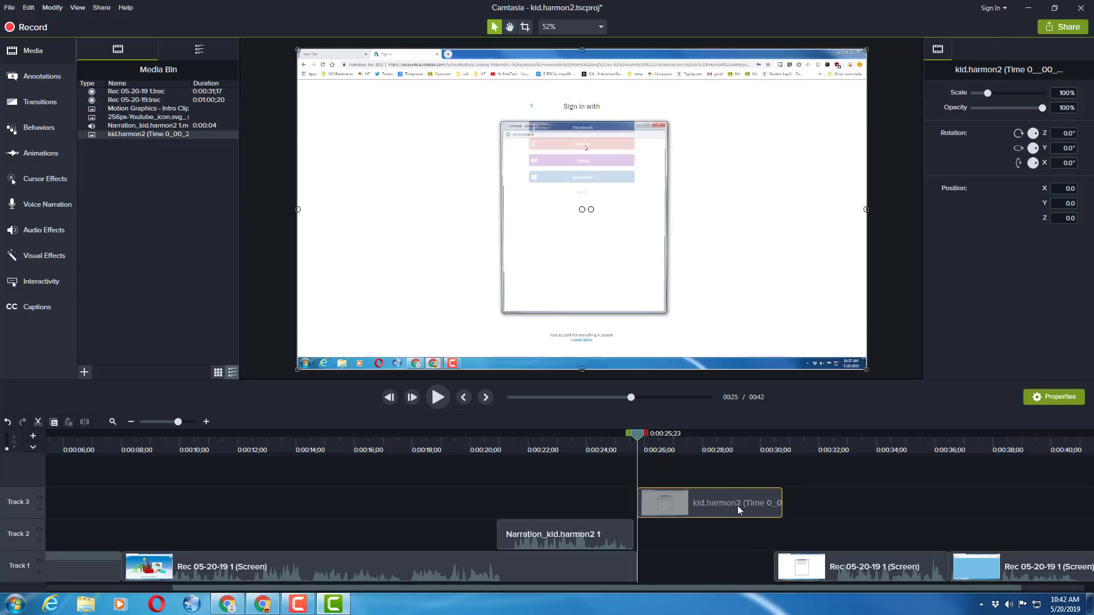
left_click_drag(780, 504, 673, 569)
left_click_drag(635, 438, 635, 500)
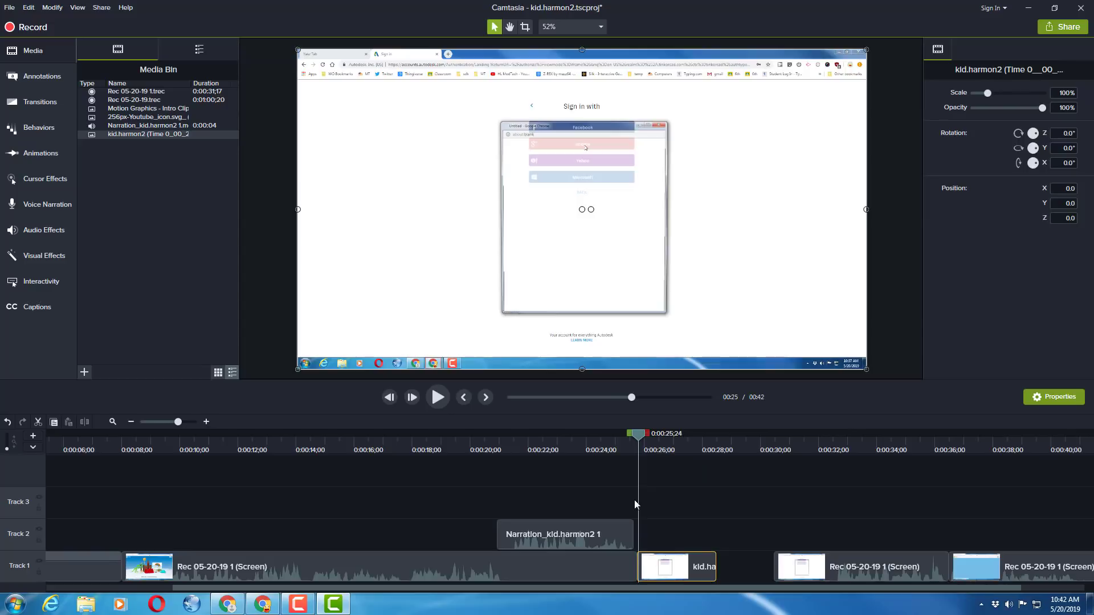
Record a second voice narration starting at 0:00:25;24 over the frame image and save it to the timeline
left_click(33, 209)
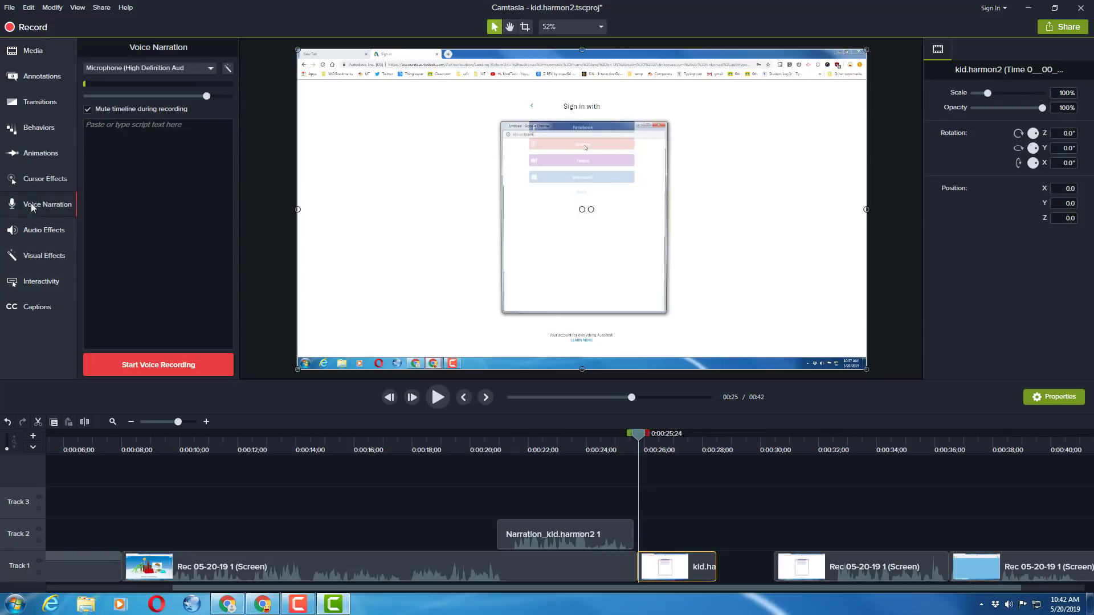
left_click(166, 367)
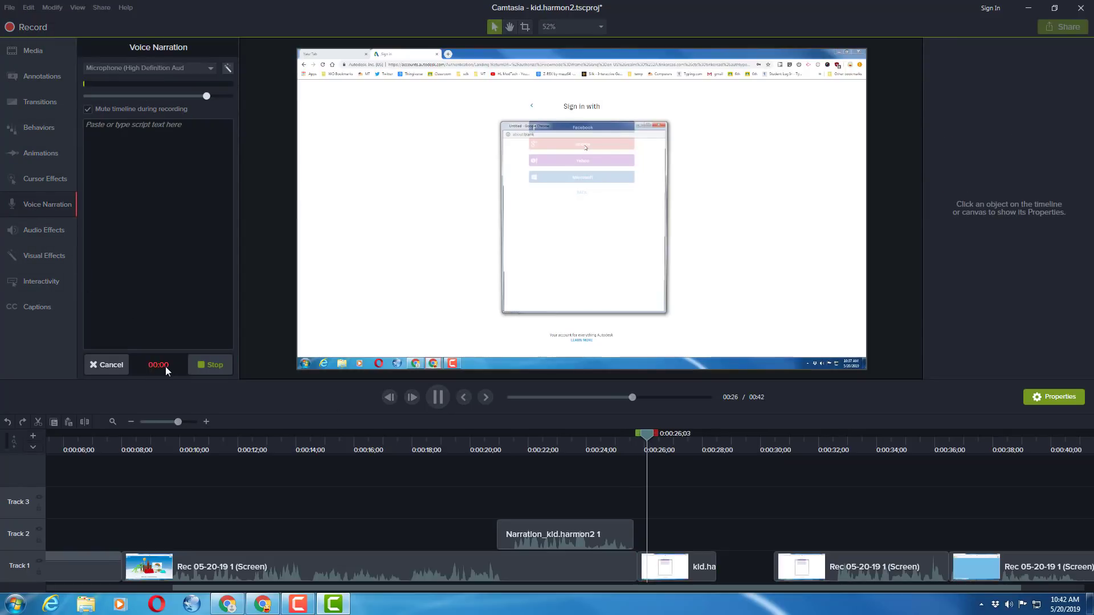
left_click(211, 364)
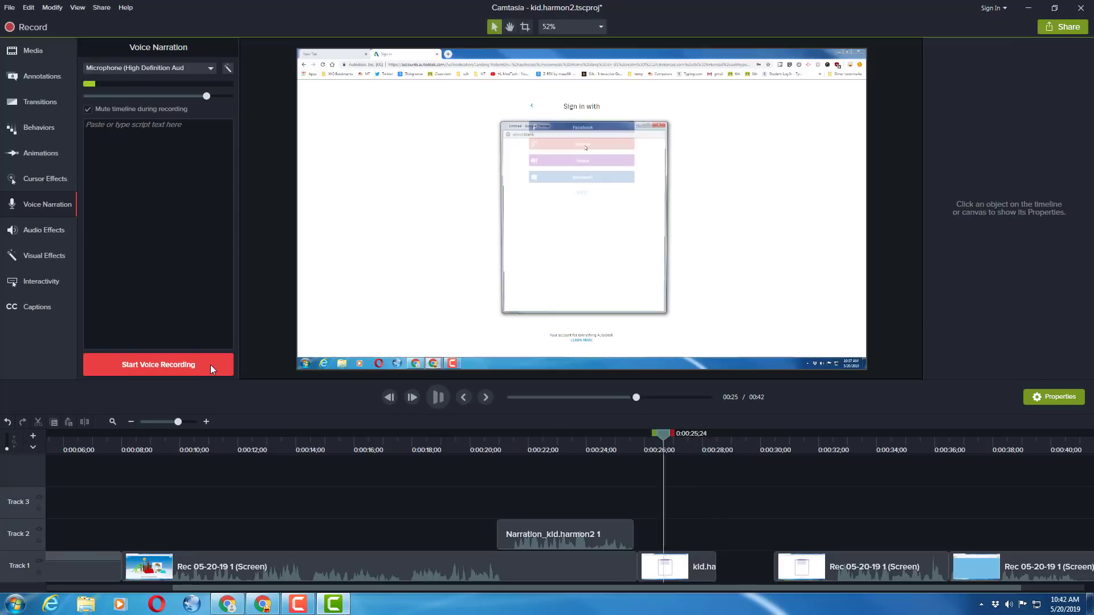
left_click(579, 385)
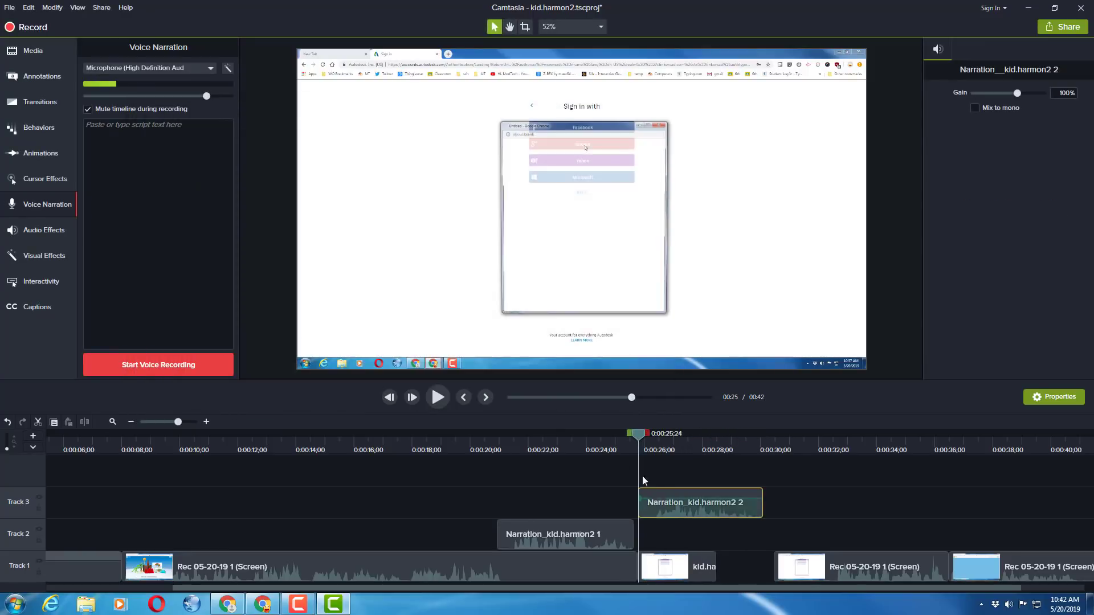
left_click(652, 440)
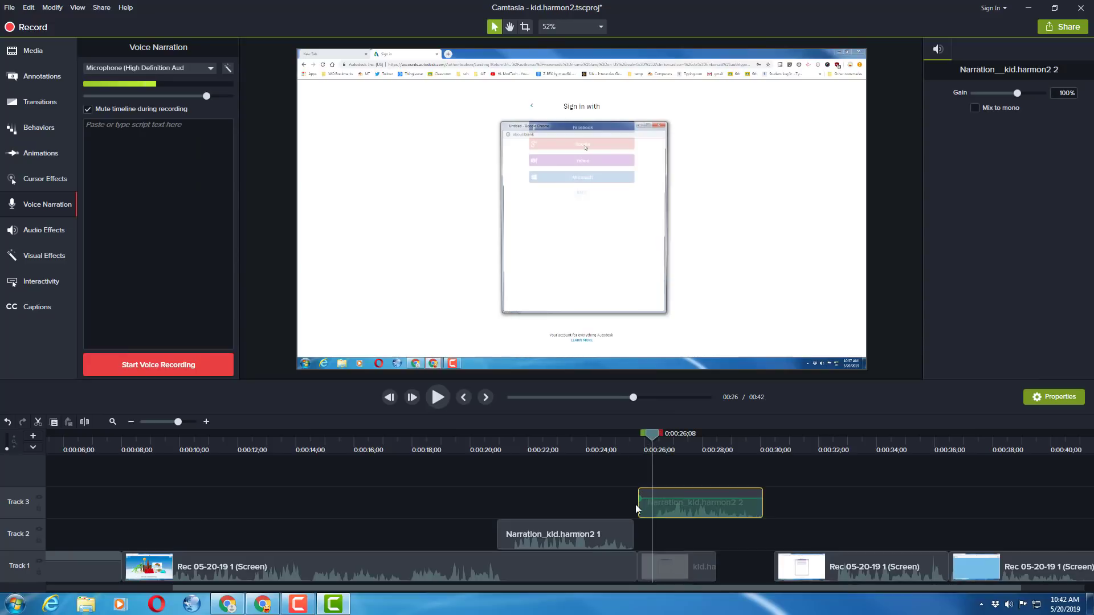
Move the second narration to Track 2 after the first, extend the frame image to the narration's end, and close the gap before the later clips
left_click_drag(638, 505, 836, 568)
left_click(715, 566)
left_click_drag(889, 506, 995, 576)
left_click_drag(852, 573, 825, 572)
left_click_drag(574, 451, 488, 531)
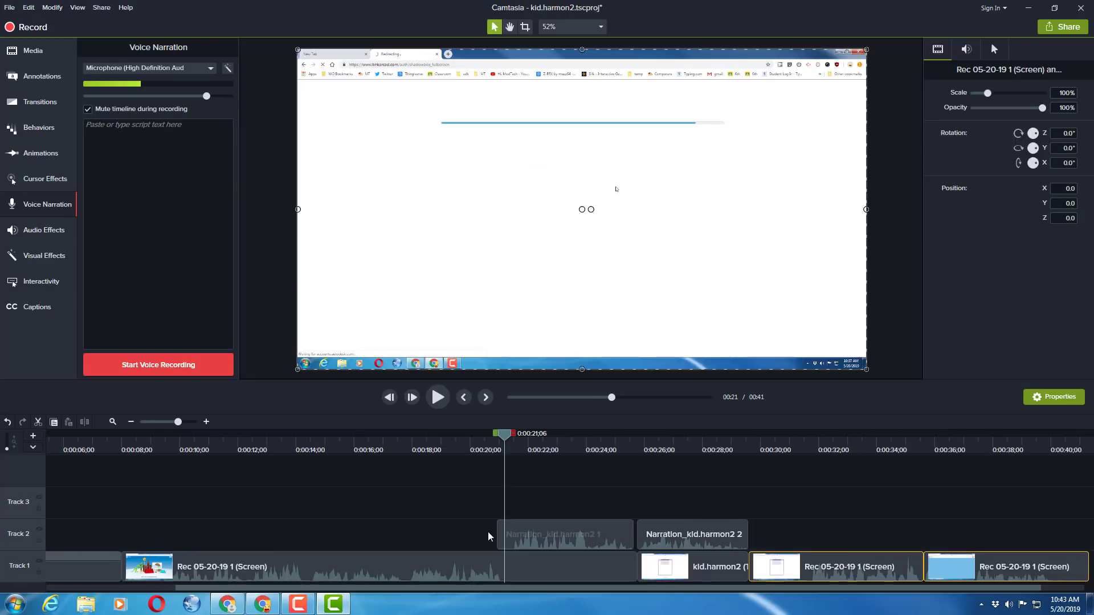
Add MT End from the library's Mod Tech folder to the end of Track 1 and preview its credits at 0:00:46;23
left_click(163, 422)
left_click(169, 558)
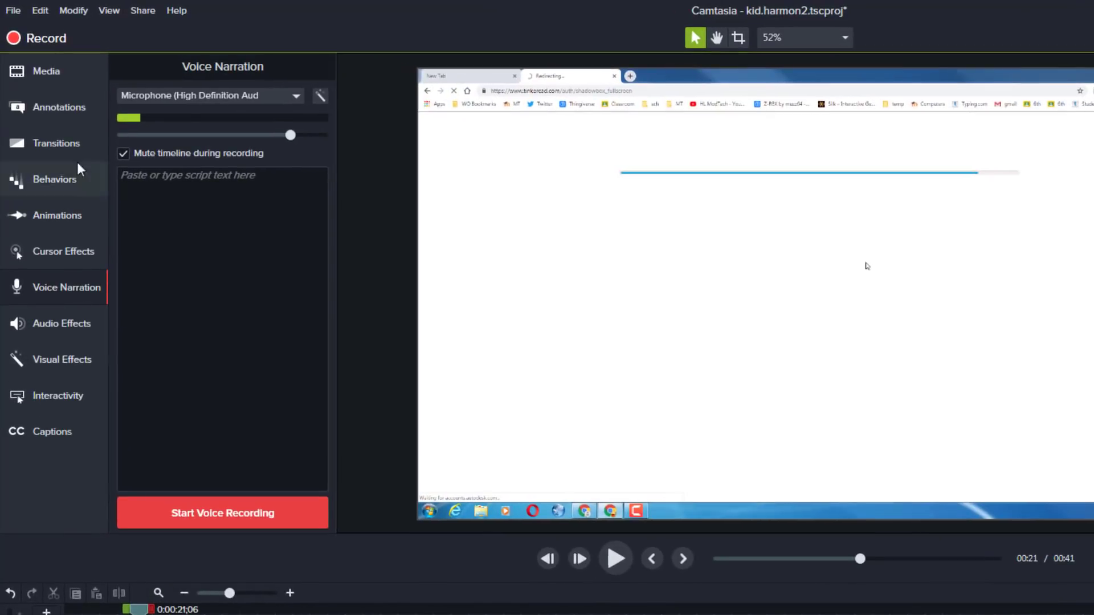
left_click(76, 75)
left_click(280, 69)
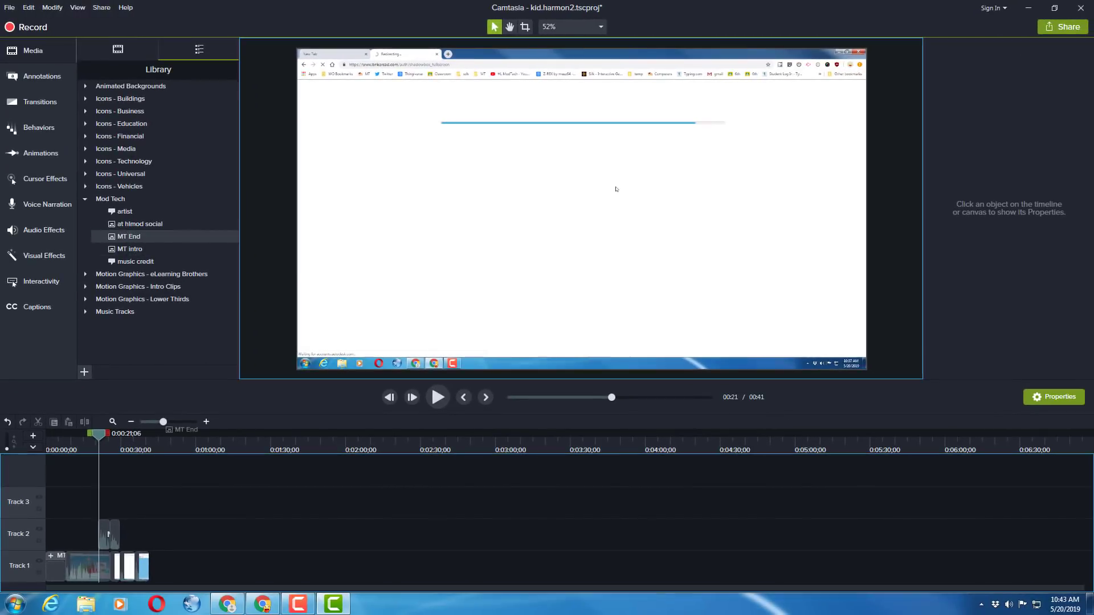
left_click_drag(181, 431, 136, 574)
left_click_drag(99, 436, 163, 456)
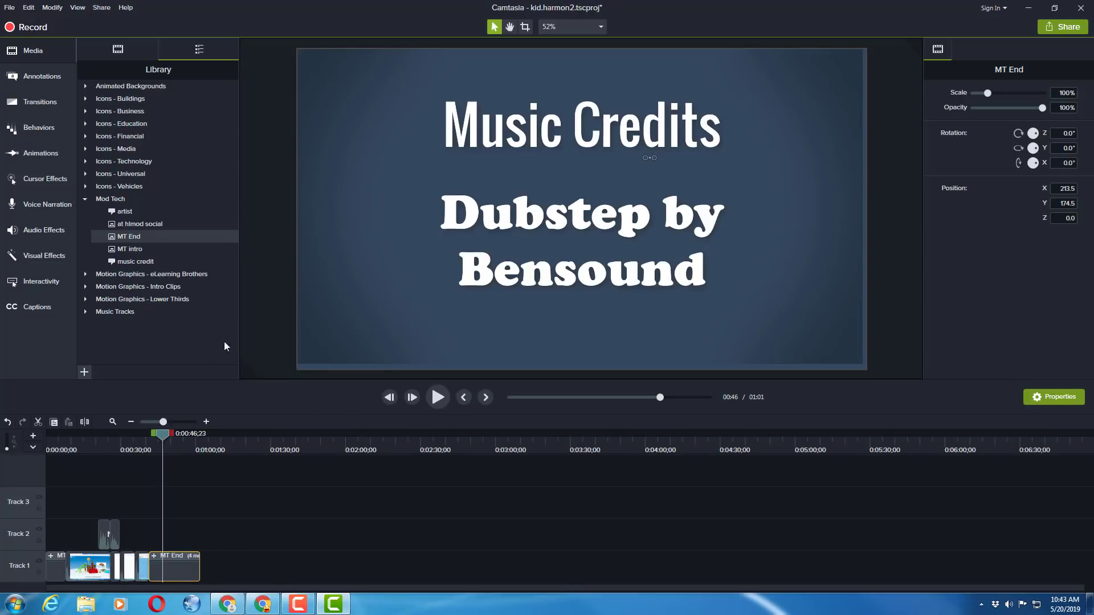
Import the music file Andrew Huang03.42Club from Dropbox's 2royalyfree folder into the Media Bin
left_click(116, 49)
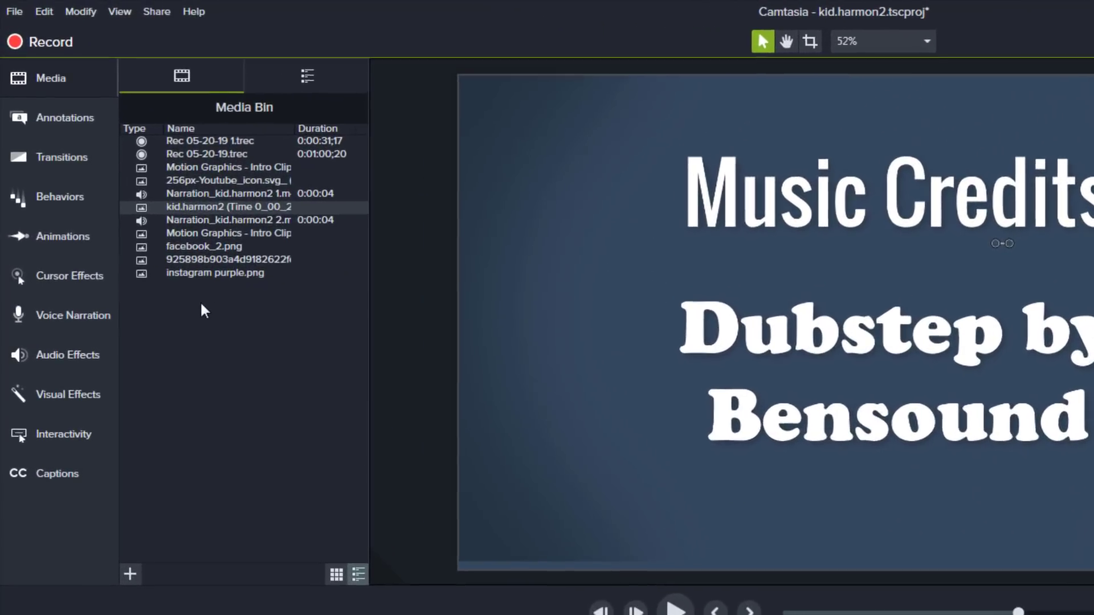
right_click(131, 198)
left_click(247, 324)
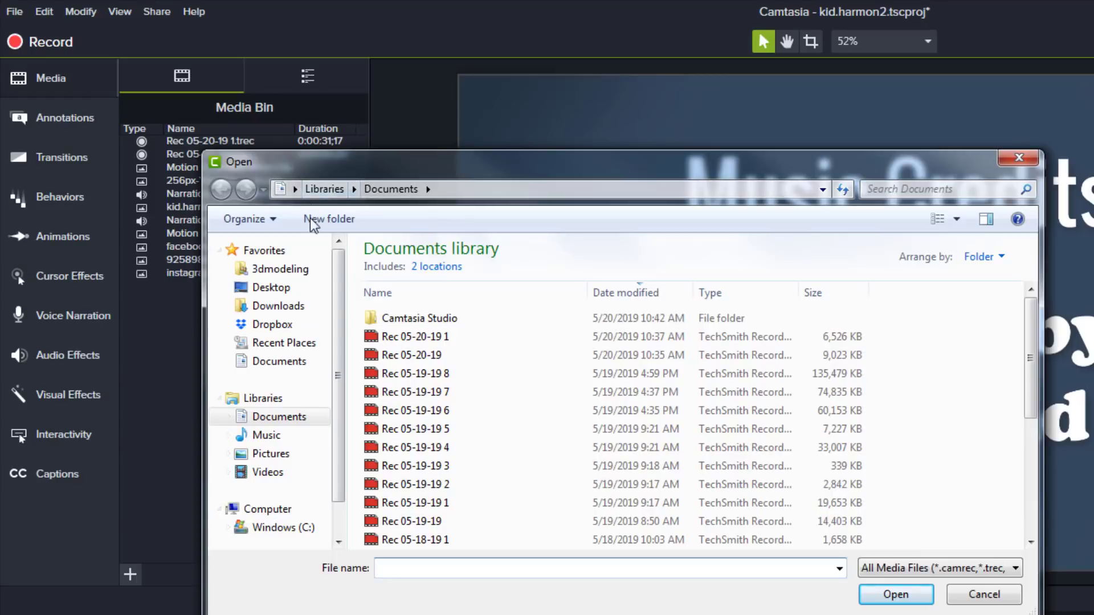
left_click(274, 324)
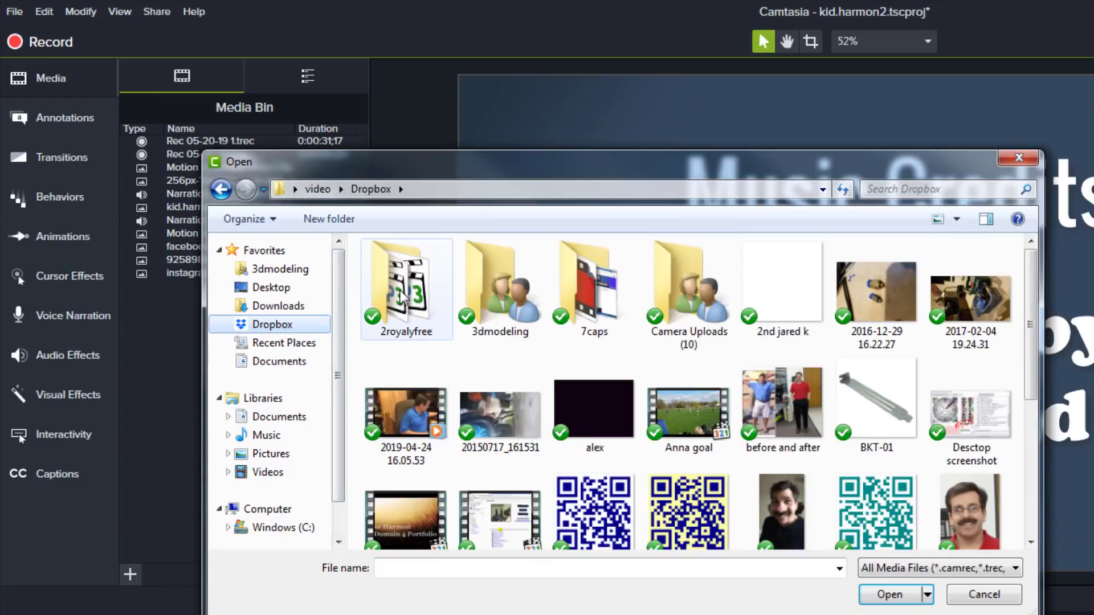
double_click(403, 294)
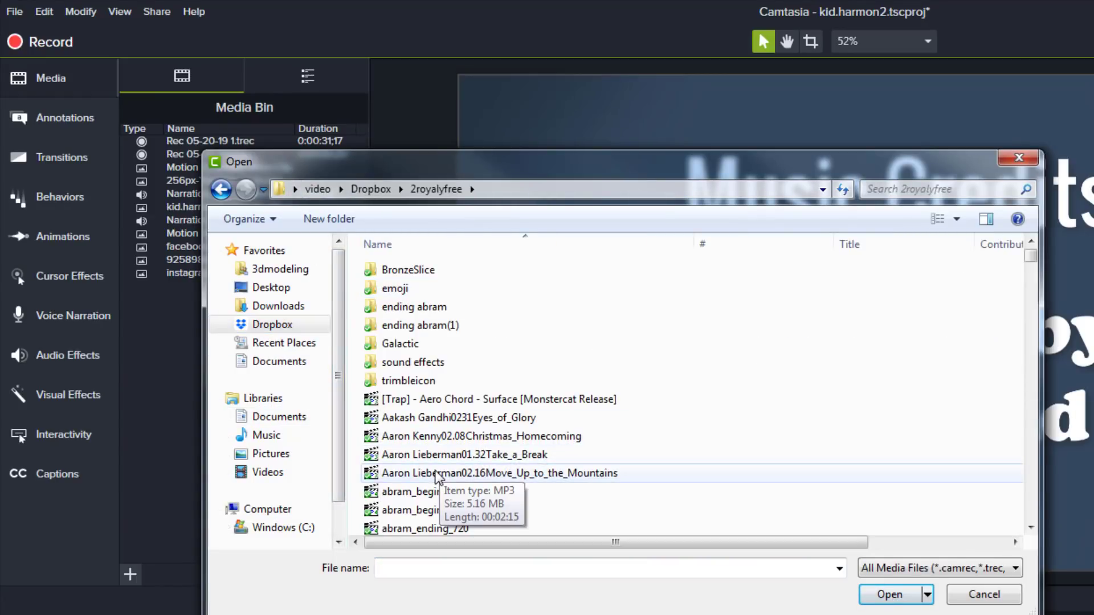
left_click(433, 475)
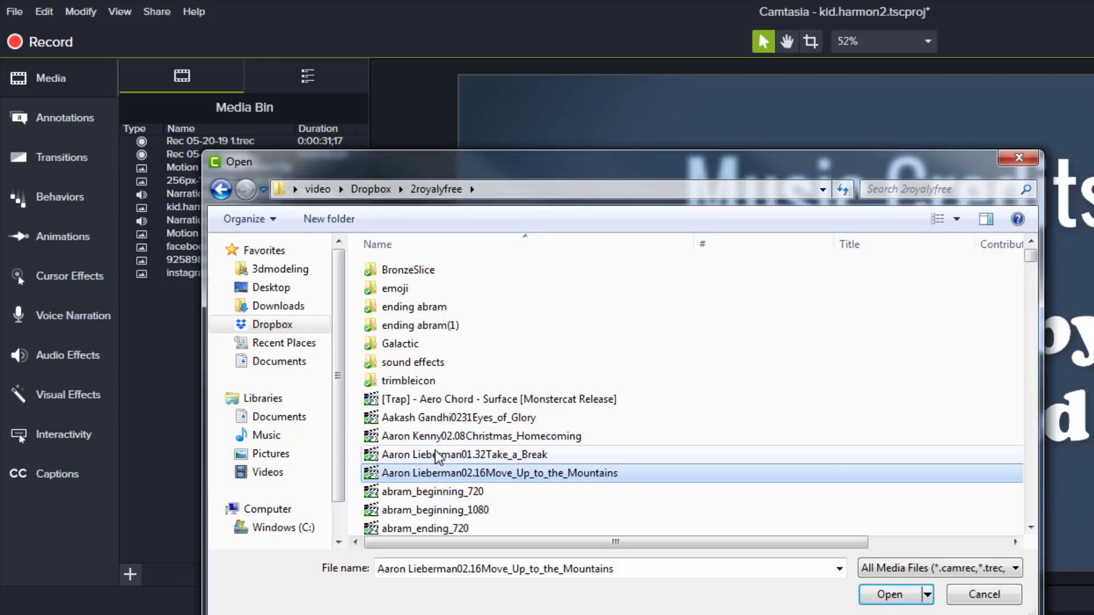
scroll(435, 474, "down", 6)
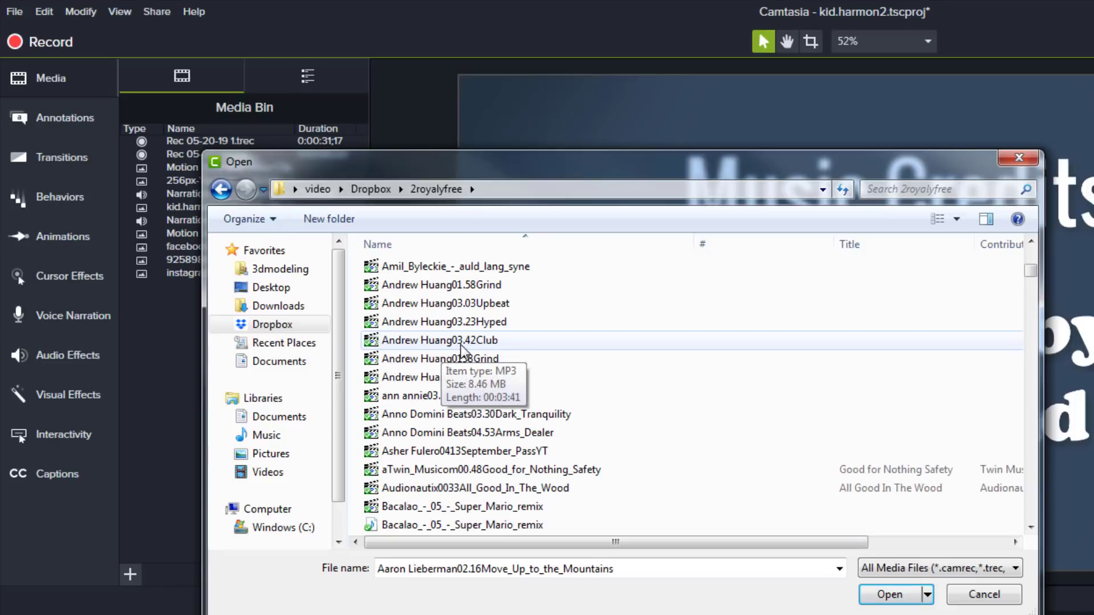
double_click(431, 345)
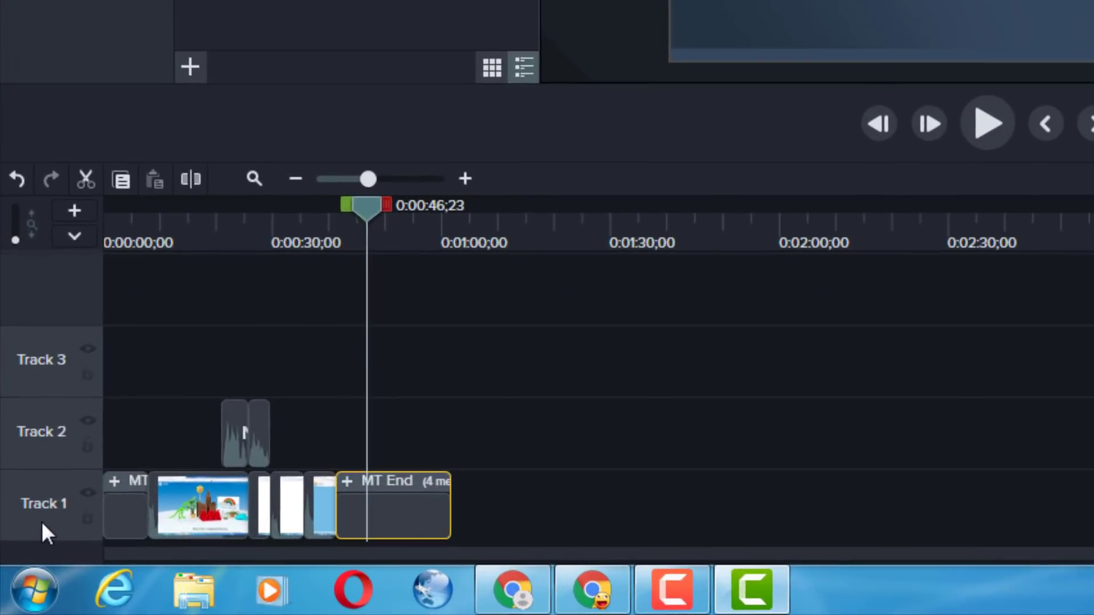
Insert a new track above Track 1 and place the Andrew Huang03.42Club music at its start
right_click(19, 570)
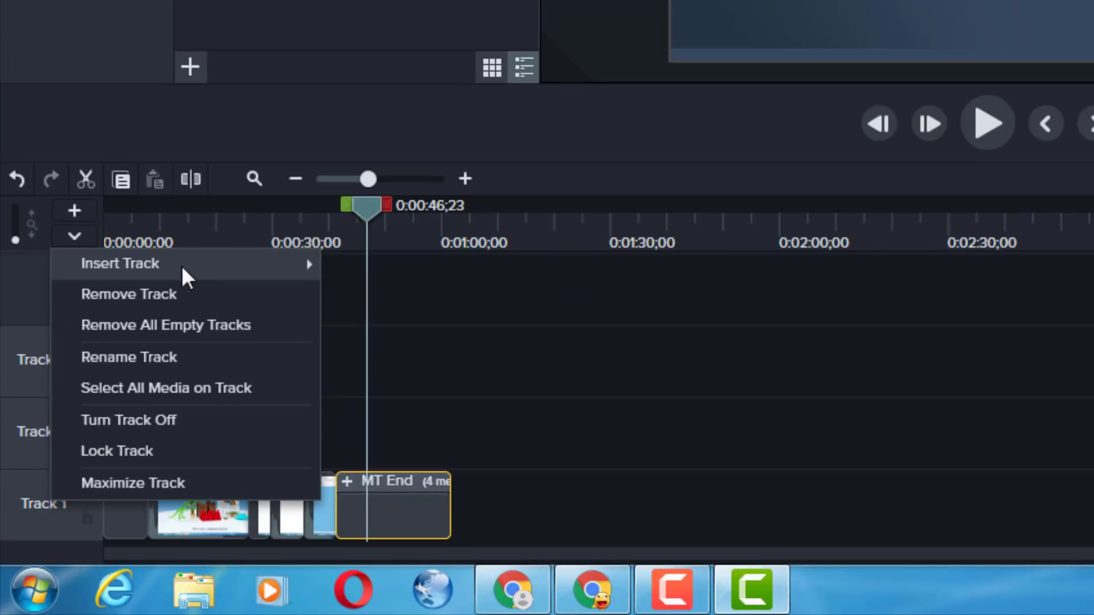
left_click(356, 293)
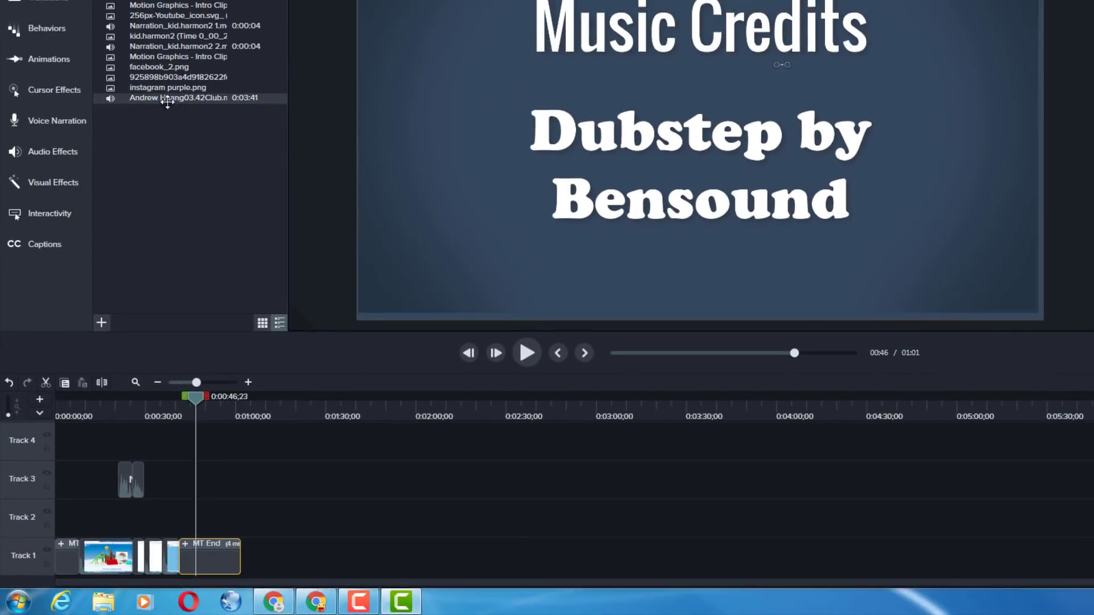
left_click_drag(165, 98, 27, 519)
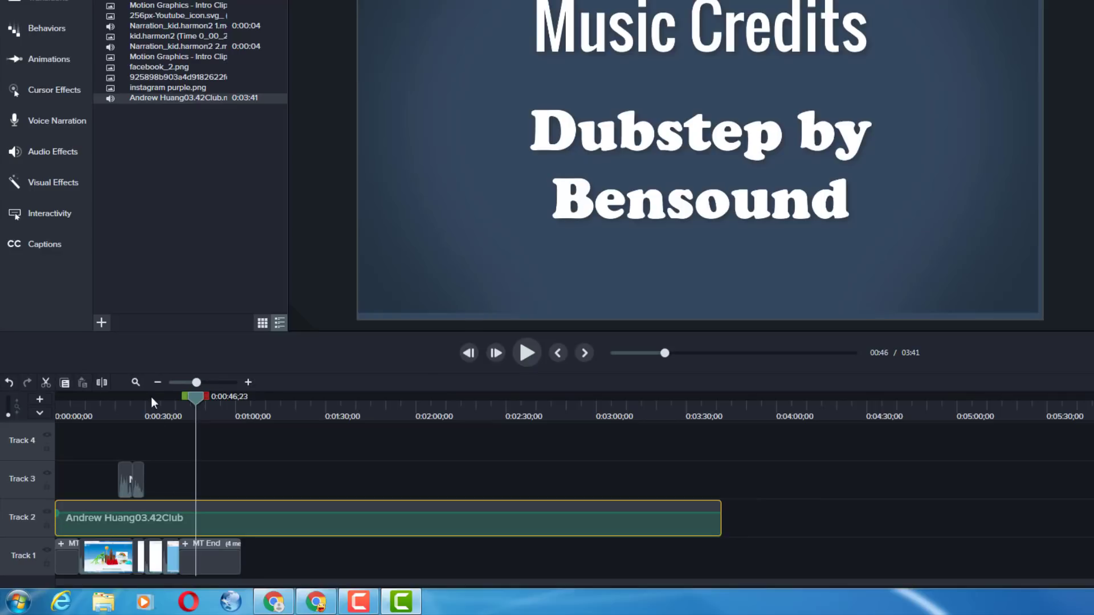
Fade in the music from silence at 0:00:00;00 to full level at an audio point about 1.2 seconds in
left_click(222, 383)
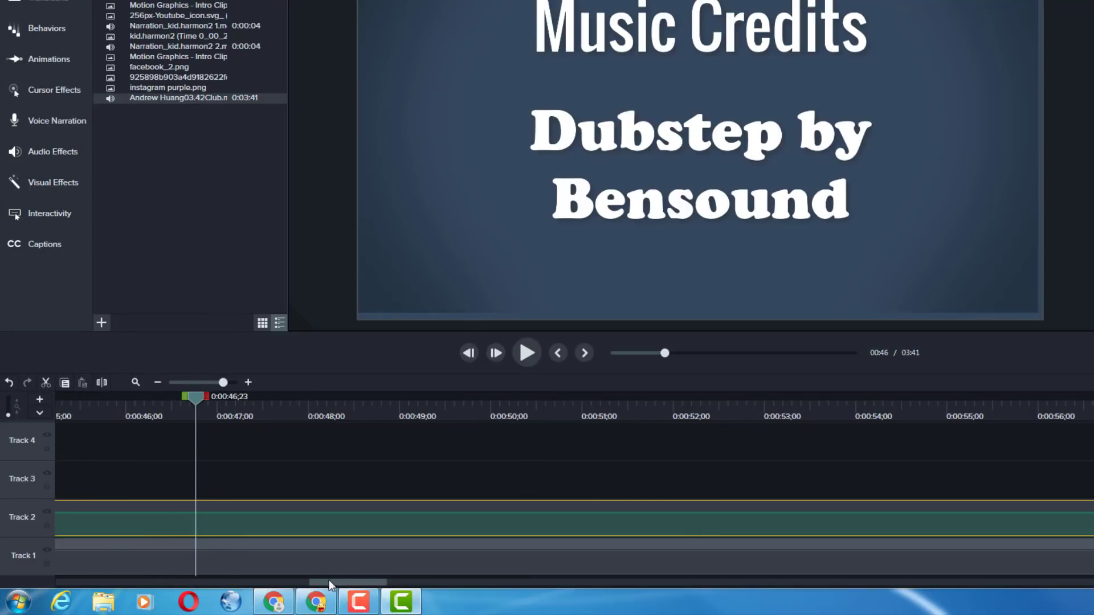
left_click_drag(330, 584, 1, 589)
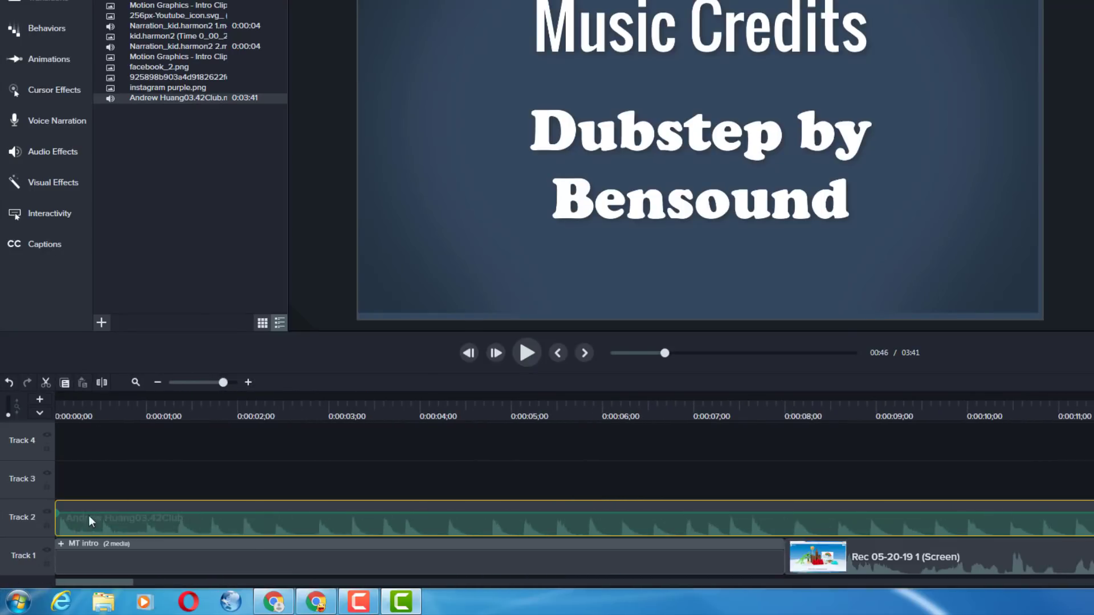
double_click(167, 513)
left_click_drag(57, 514, 54, 569)
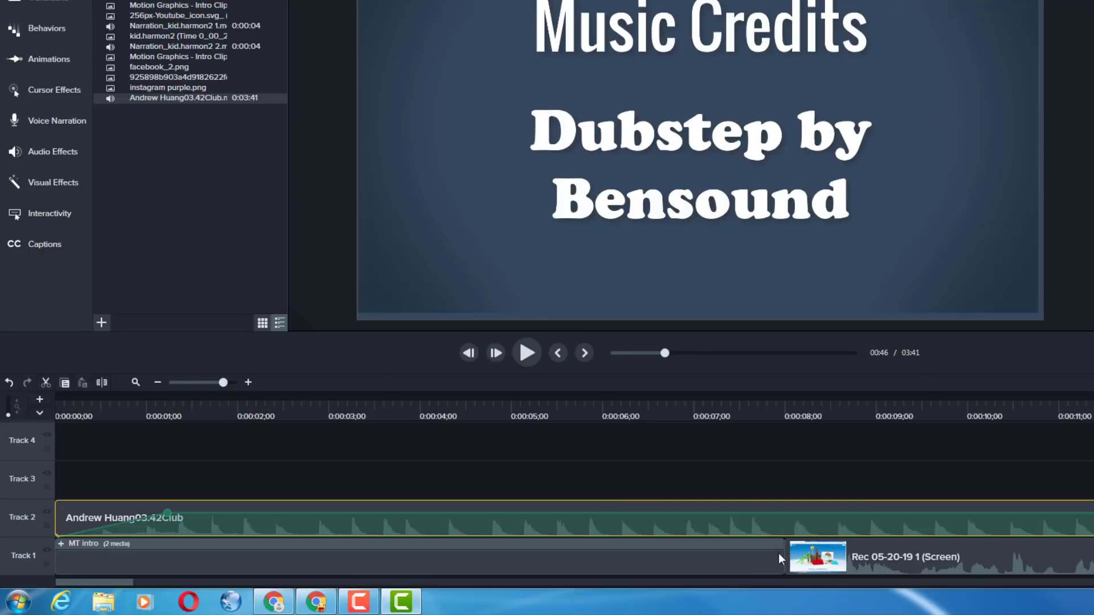
Fade out the music with audio points from about 6.3 seconds down to silence where the MT intro ends at 0:00:08;00
left_click(786, 513)
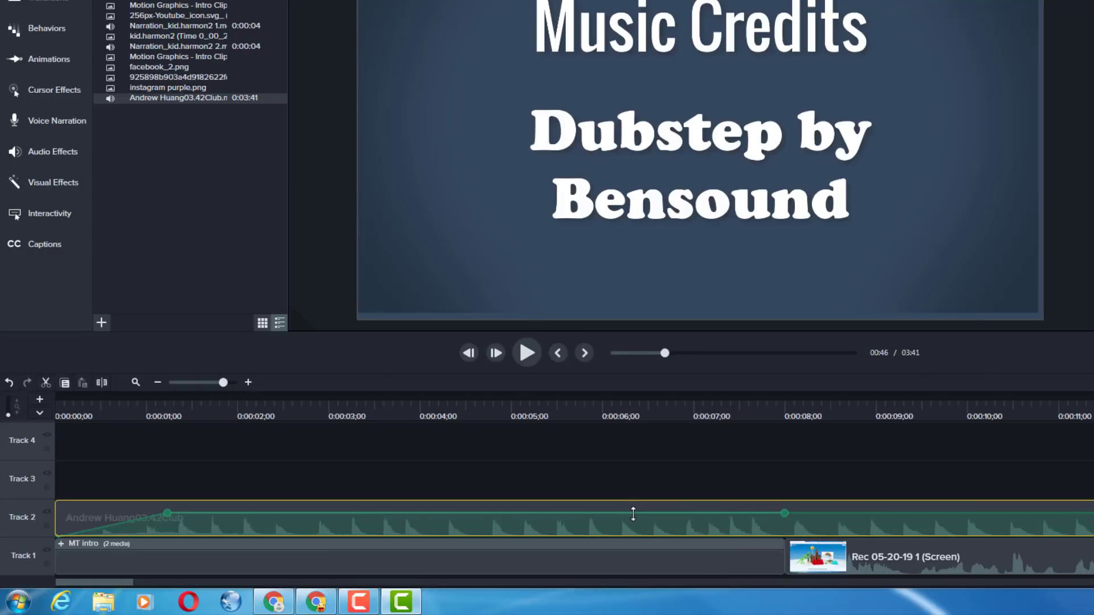
left_click(632, 514)
left_click_drag(802, 513, 802, 593)
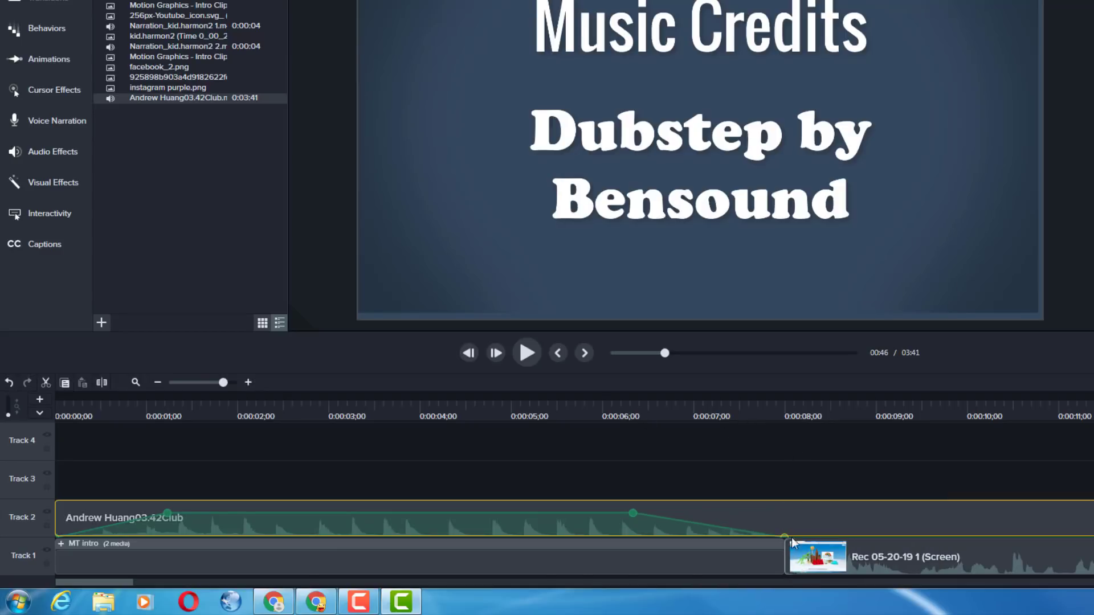
Lower the music between the fades, play the intro from the start to check the level, and raise the volume slightly
left_click_drag(453, 513, 454, 519)
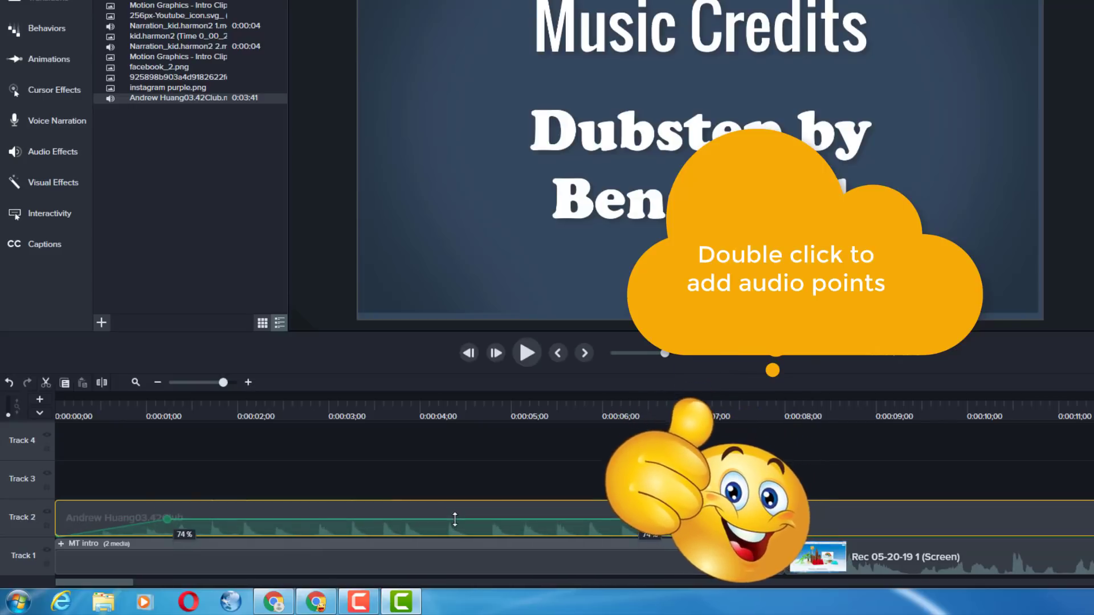
left_click(67, 412)
key("space")
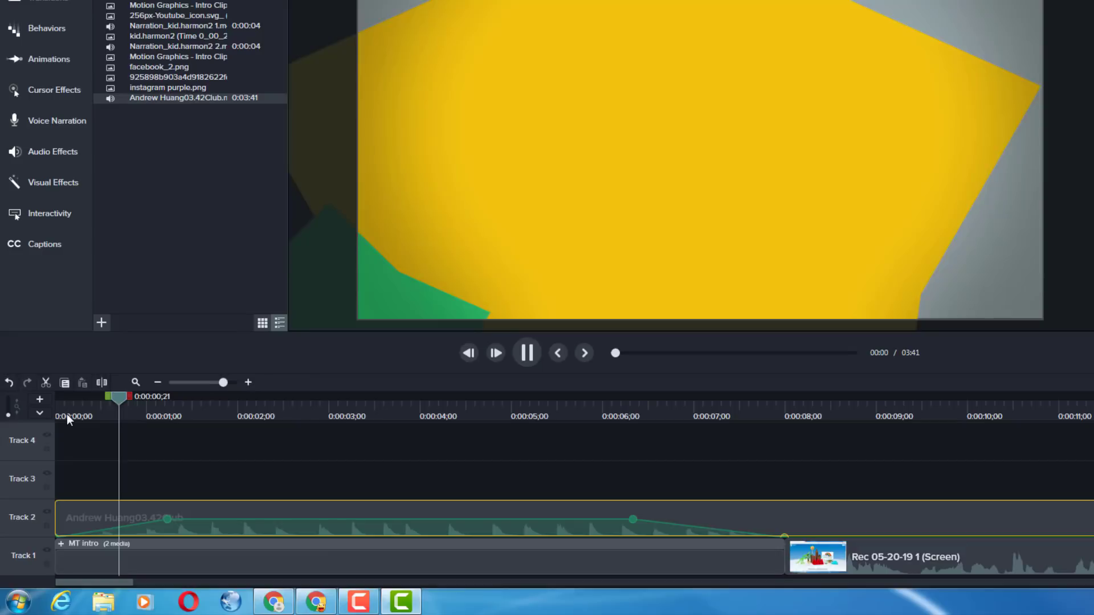
key("space")
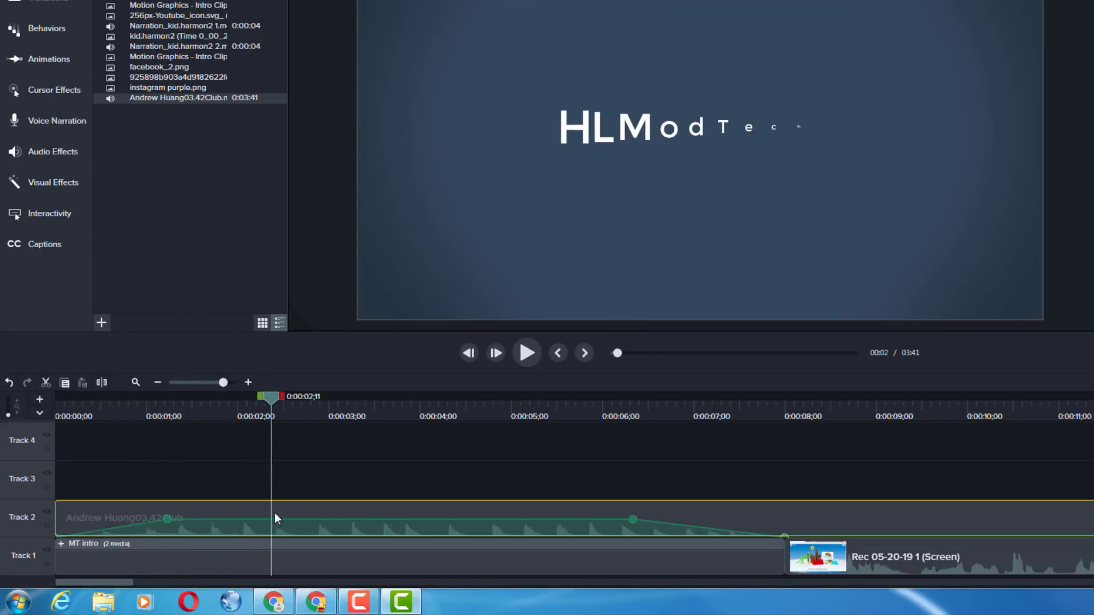
left_click_drag(293, 518, 289, 516)
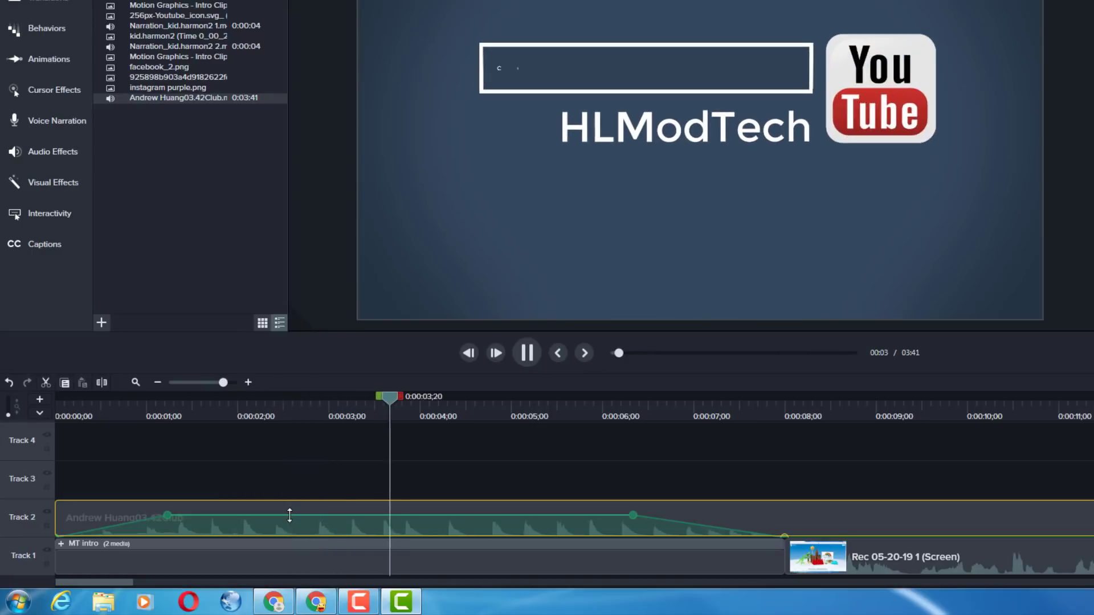
key("space")
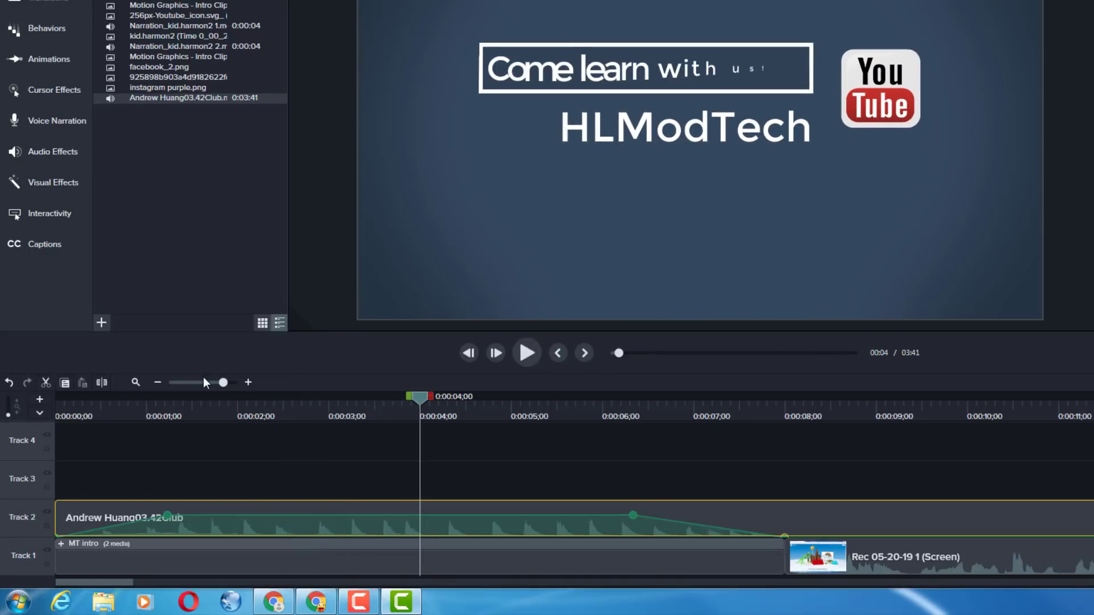
left_click(203, 381)
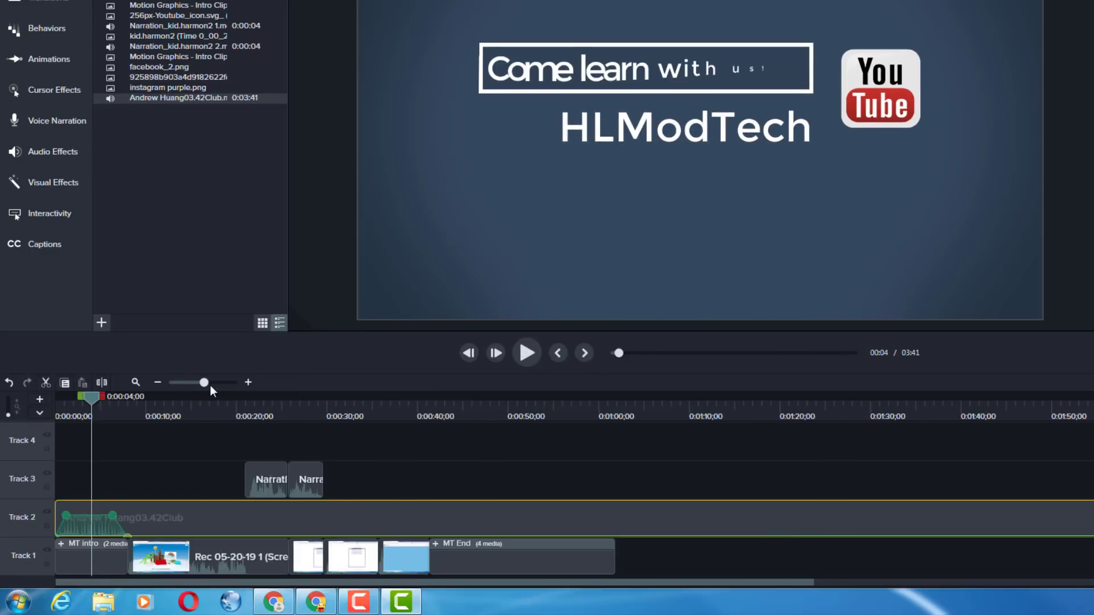
Split the music on Track 2 at 0:01:07;12, delete the part after it, and trim its end to match MT End's end
key("ctrl+End")
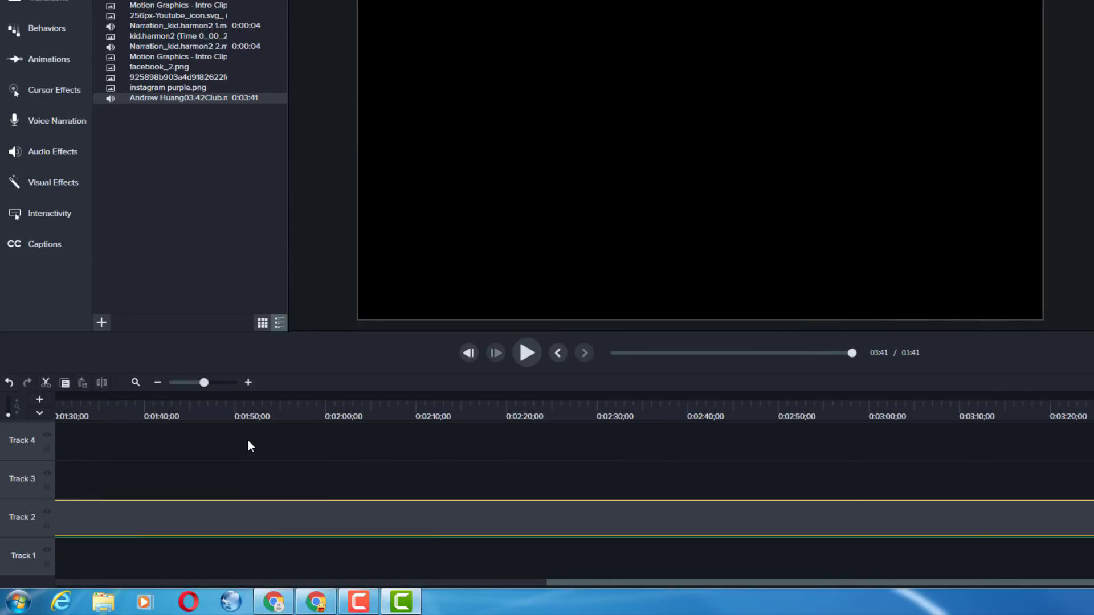
left_click(194, 383)
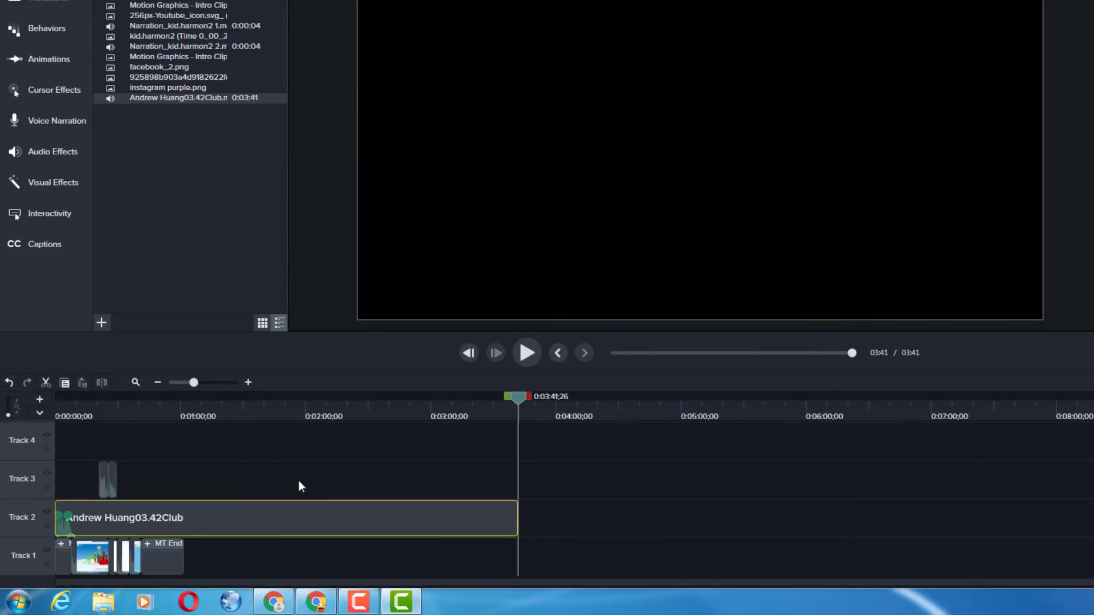
left_click(197, 404)
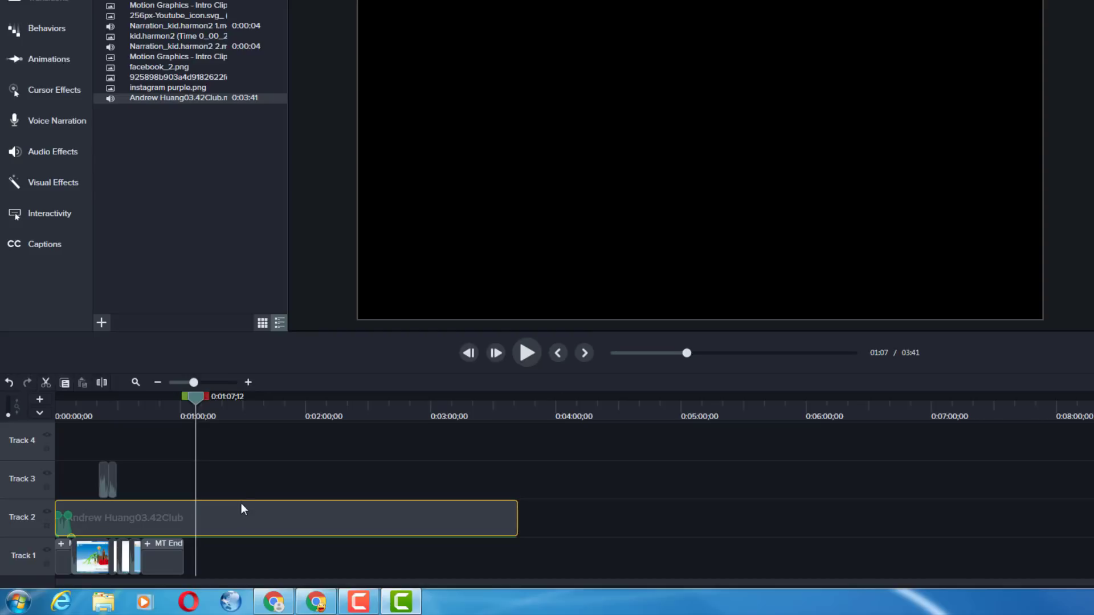
key("s")
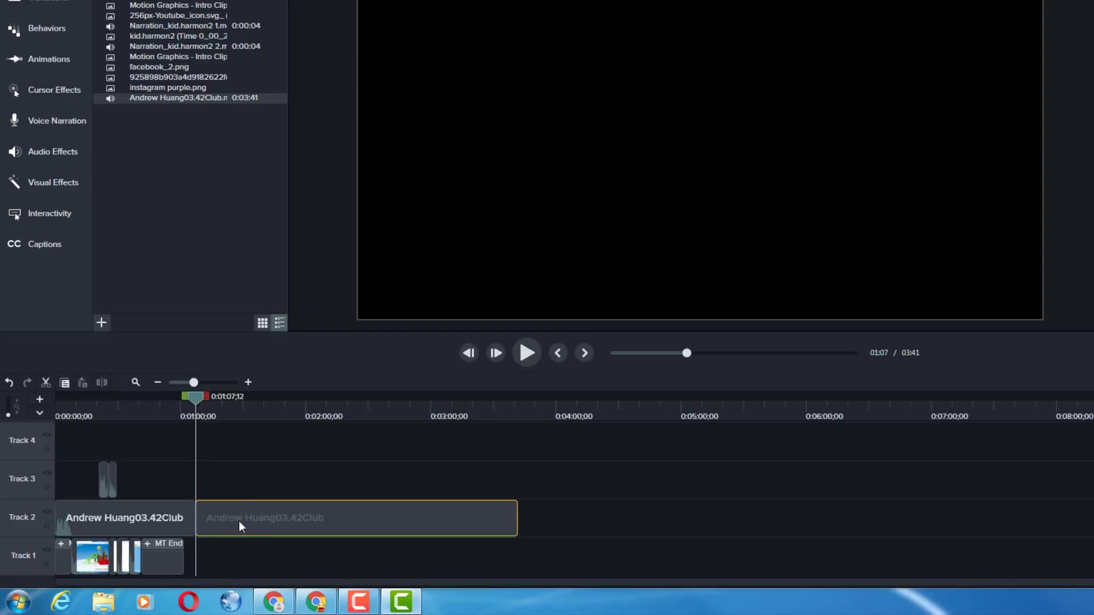
key("Delete")
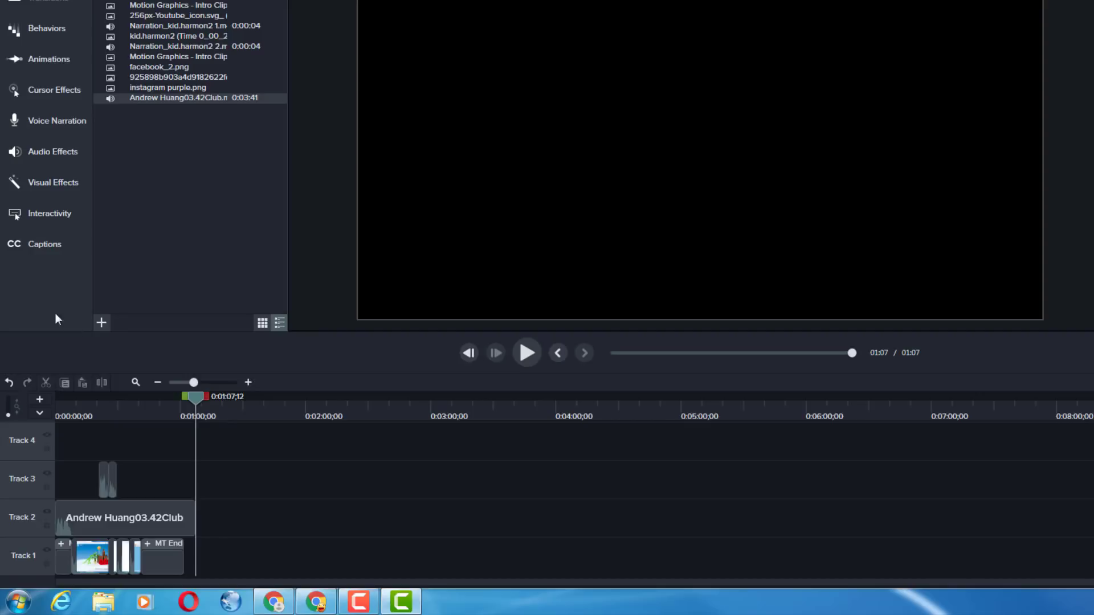
left_click(214, 382)
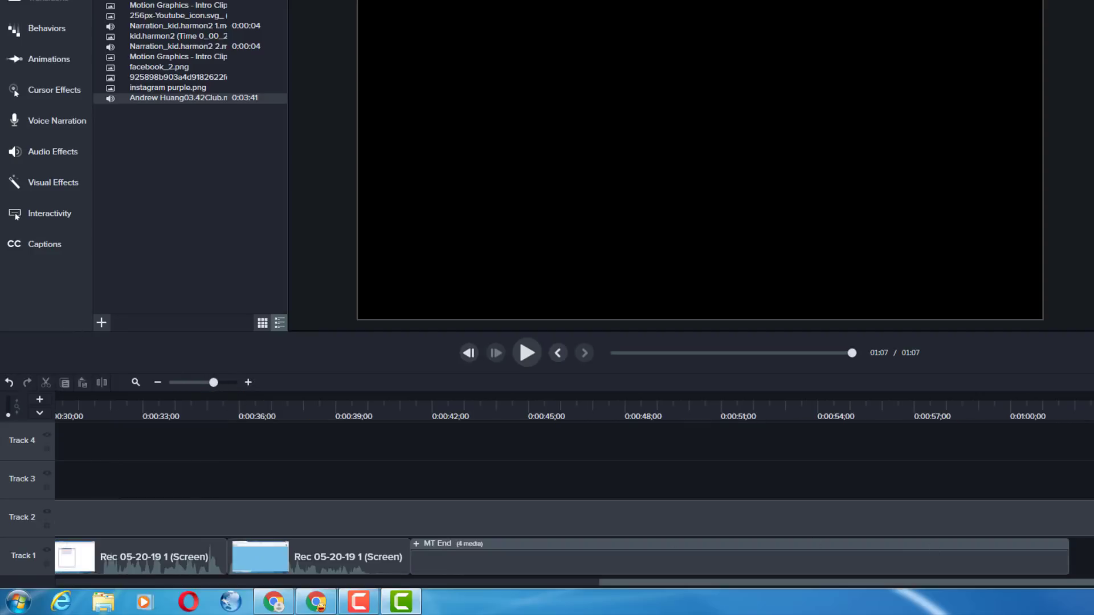
left_click_drag(1093, 521, 1058, 564)
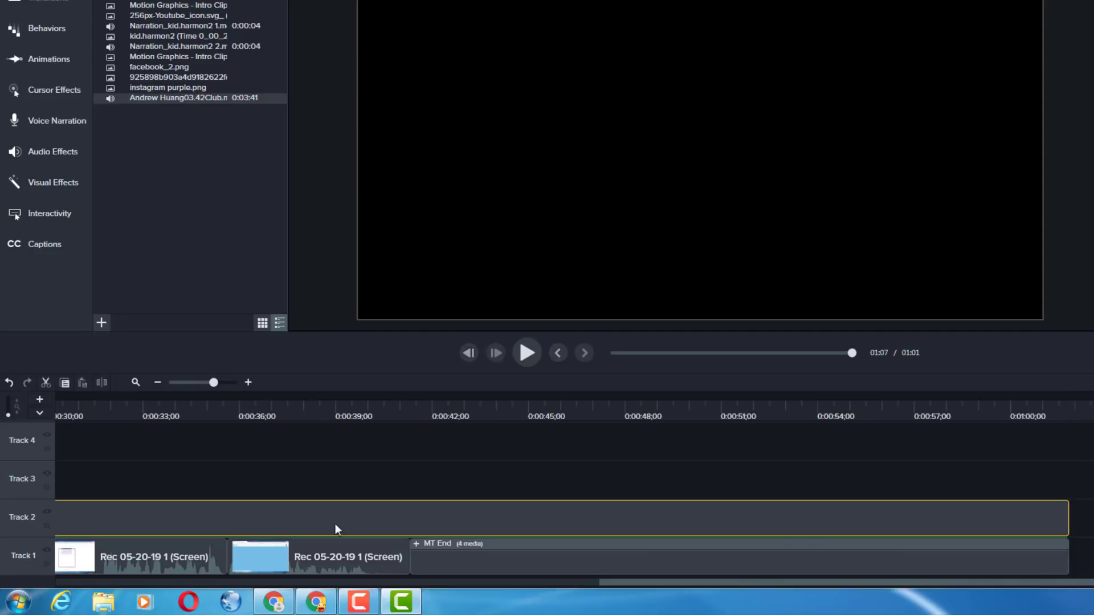
Add music audio points at MT End's start, about 46 and 55 seconds, and the end, raising the level between the middle two
left_click(414, 407)
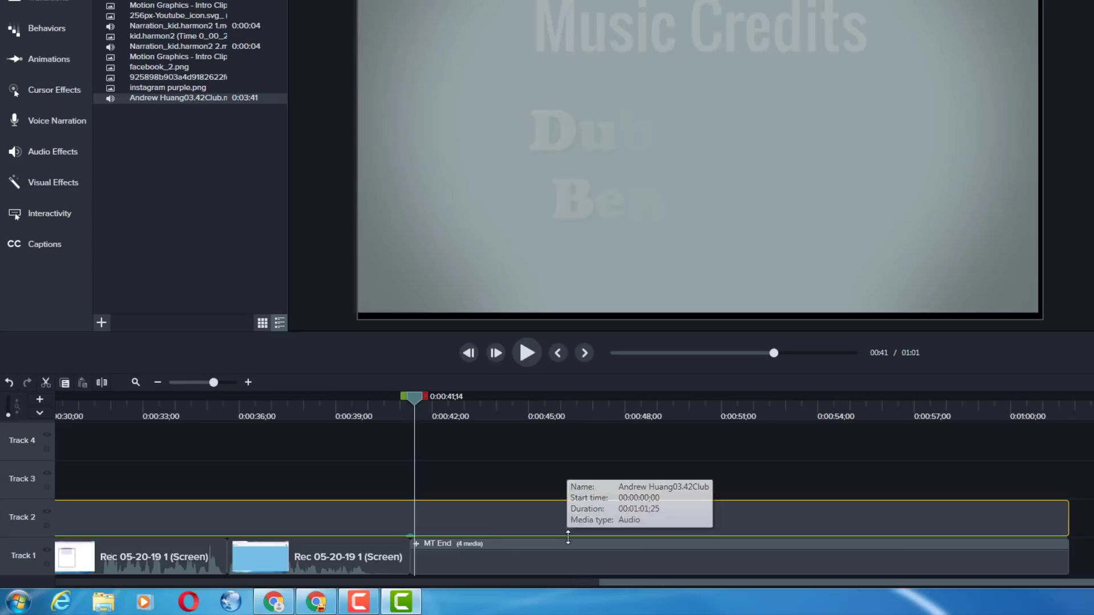
double_click(860, 536)
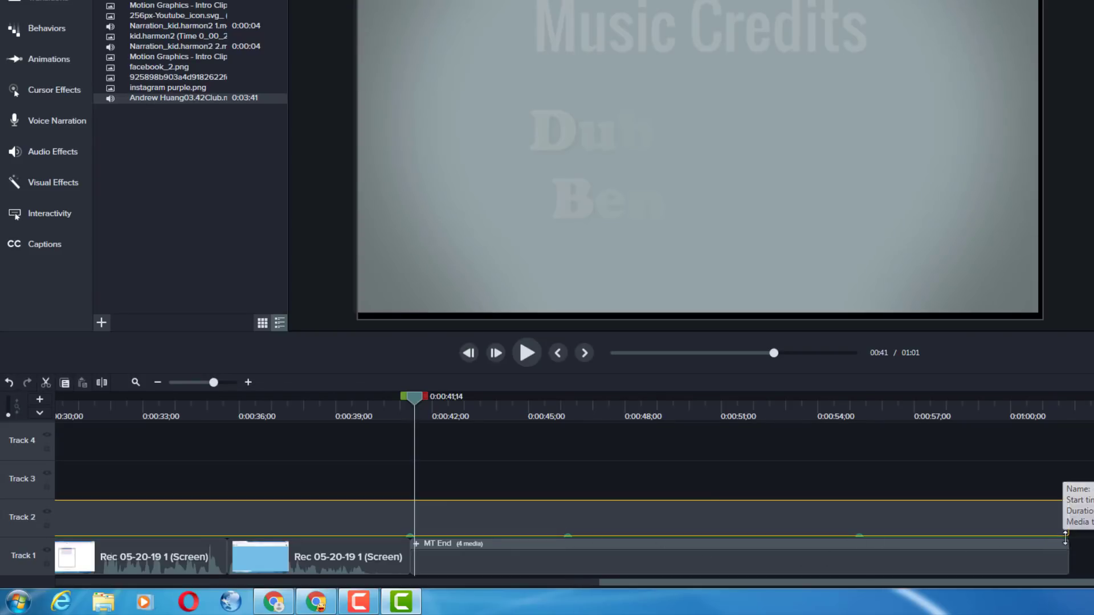
key("ctrl+Home")
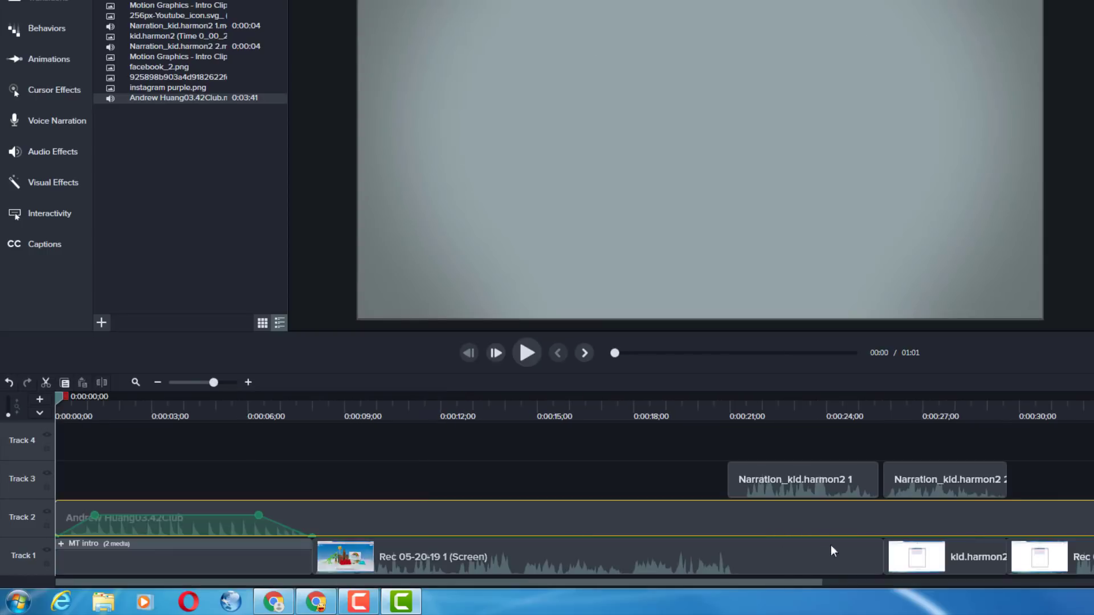
left_click_drag(739, 584, 1093, 598)
left_click_drag(926, 536, 926, 519)
Play the ending from just before MT End to check the music's fade-in and level
left_click(654, 407)
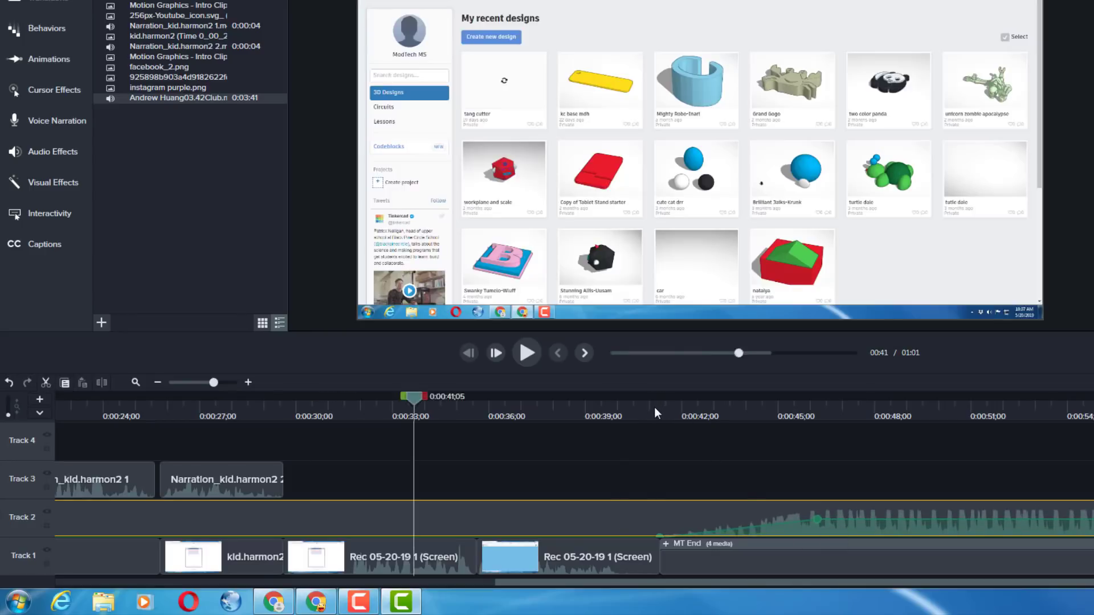
key("space")
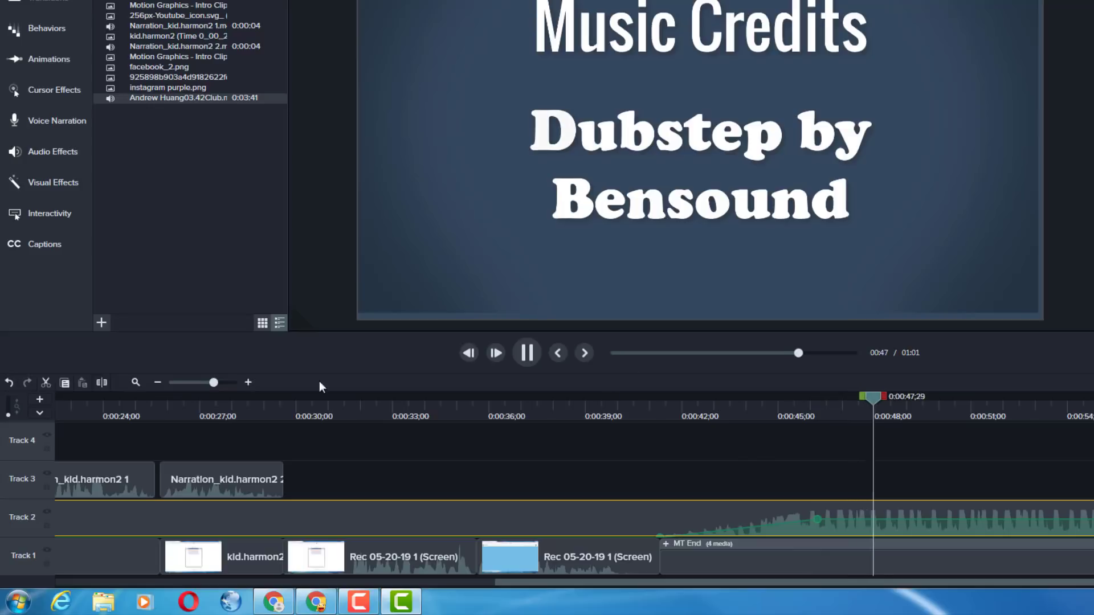
key("space")
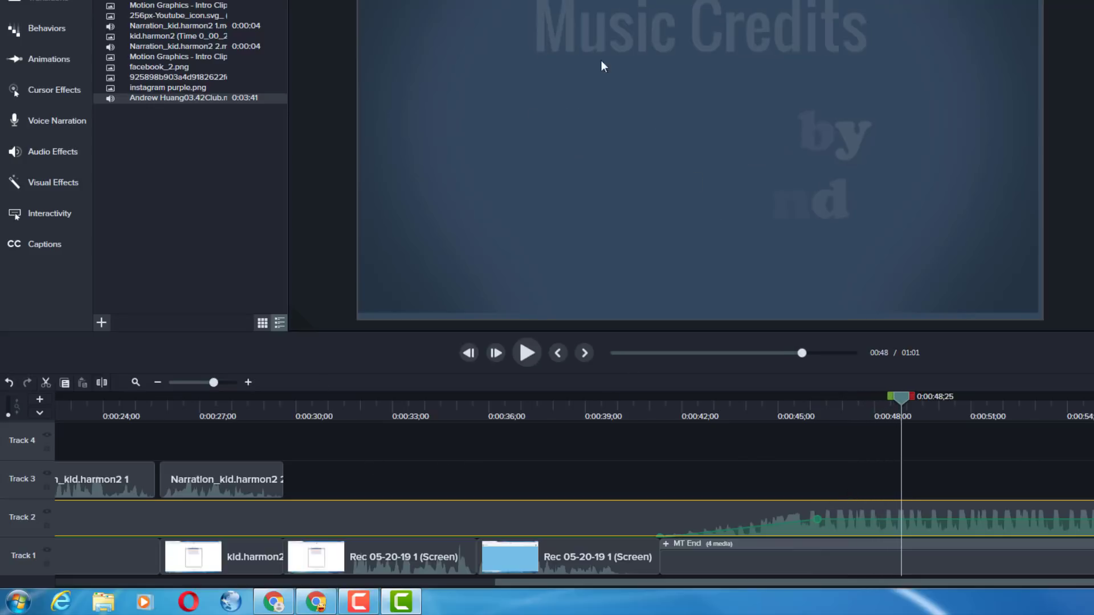
Replace the credit text under Music Credits in the MT End group with "Club by Andrew Huang" on two lines
left_click(757, 159)
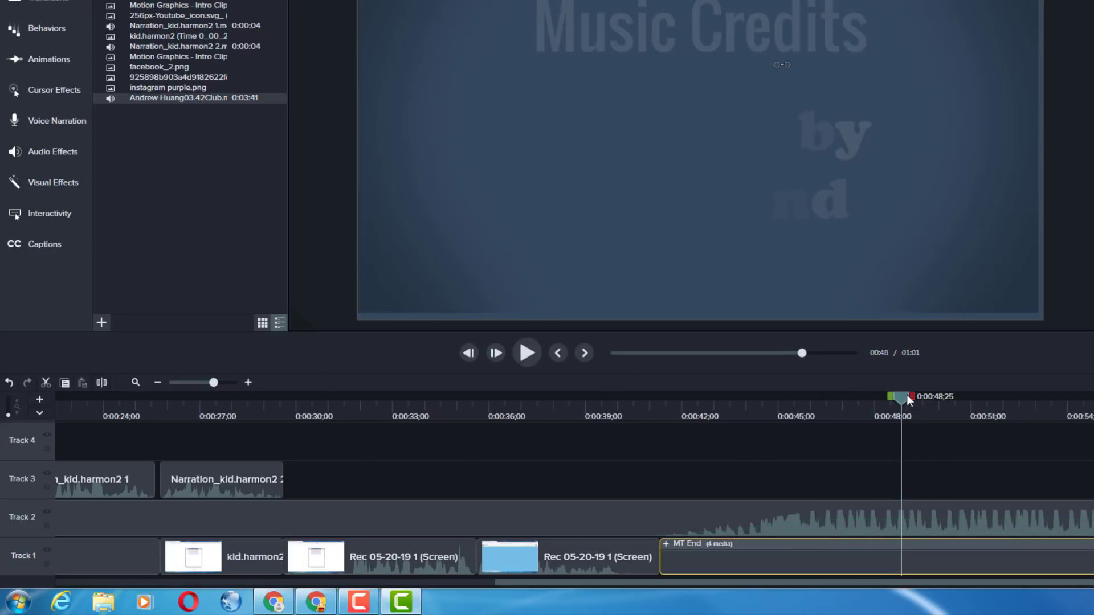
left_click_drag(907, 395, 775, 406)
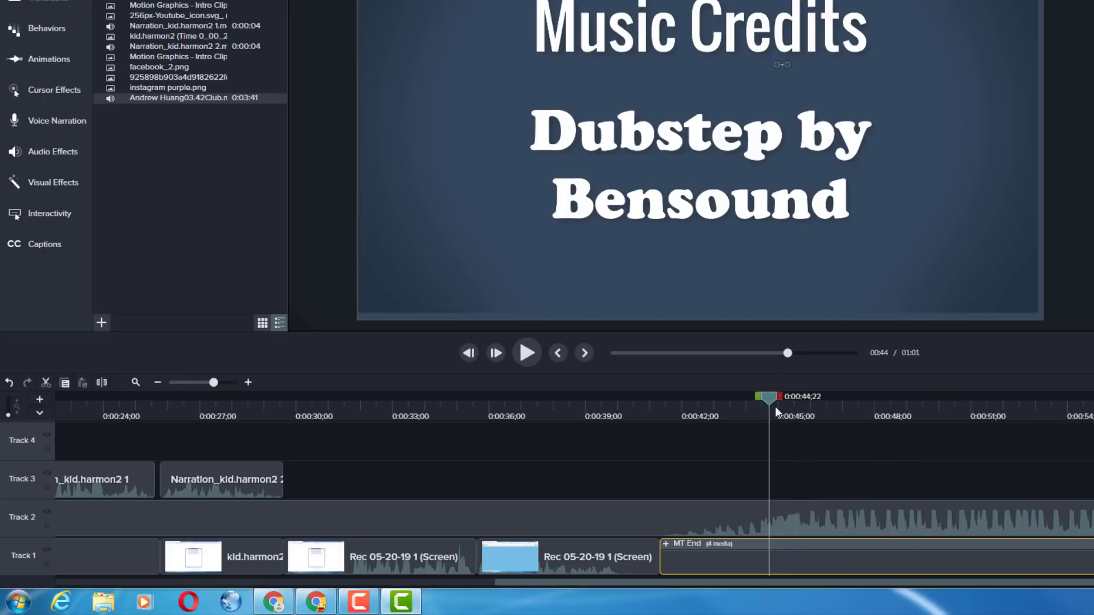
double_click(688, 211)
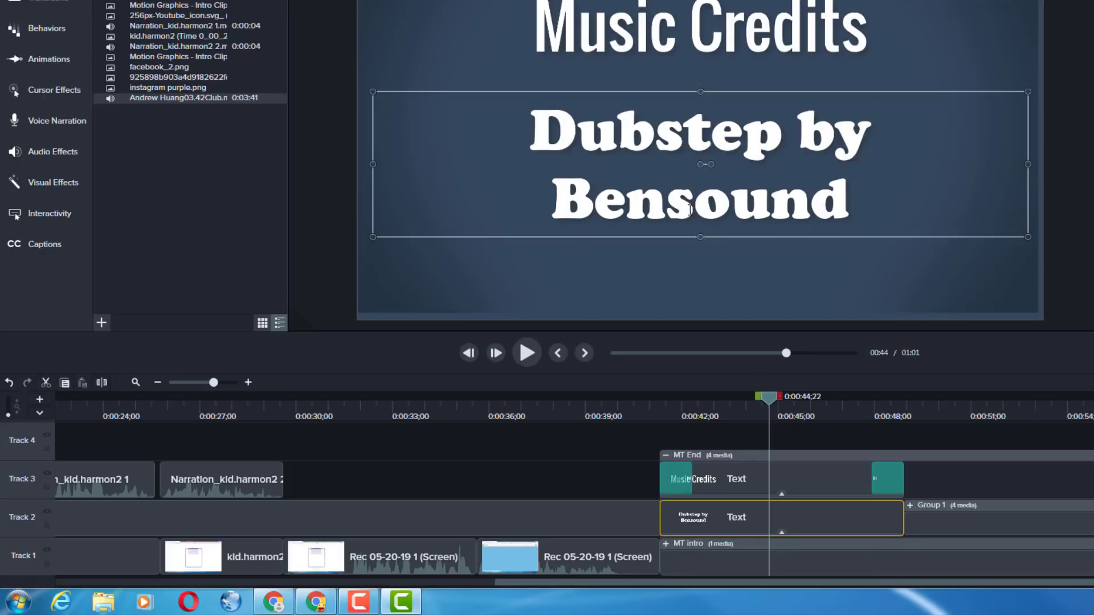
left_click_drag(542, 128, 1074, 249)
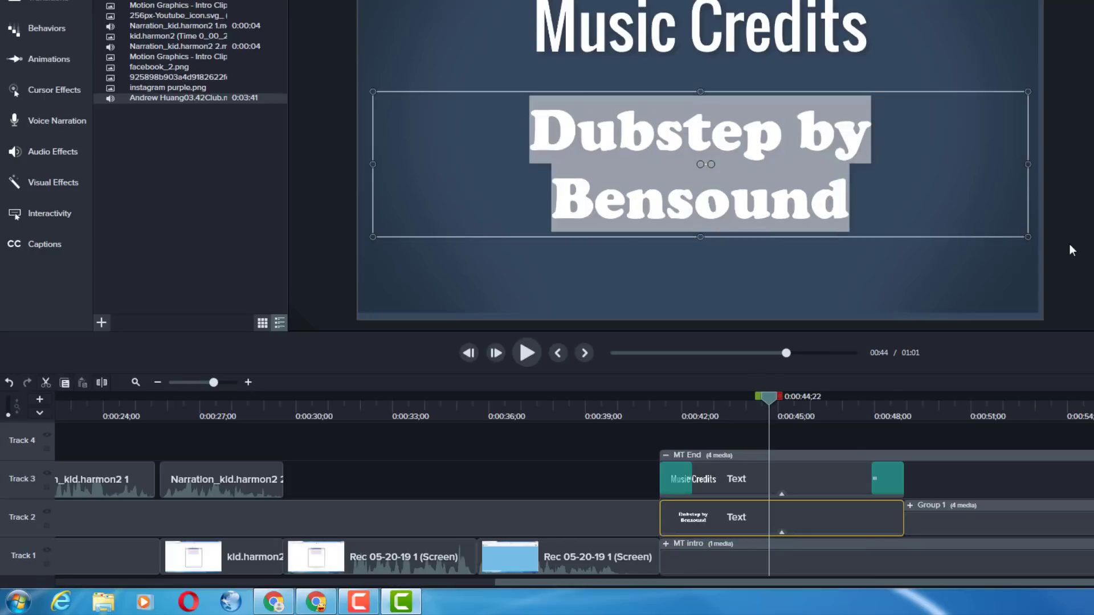
type("Club by")
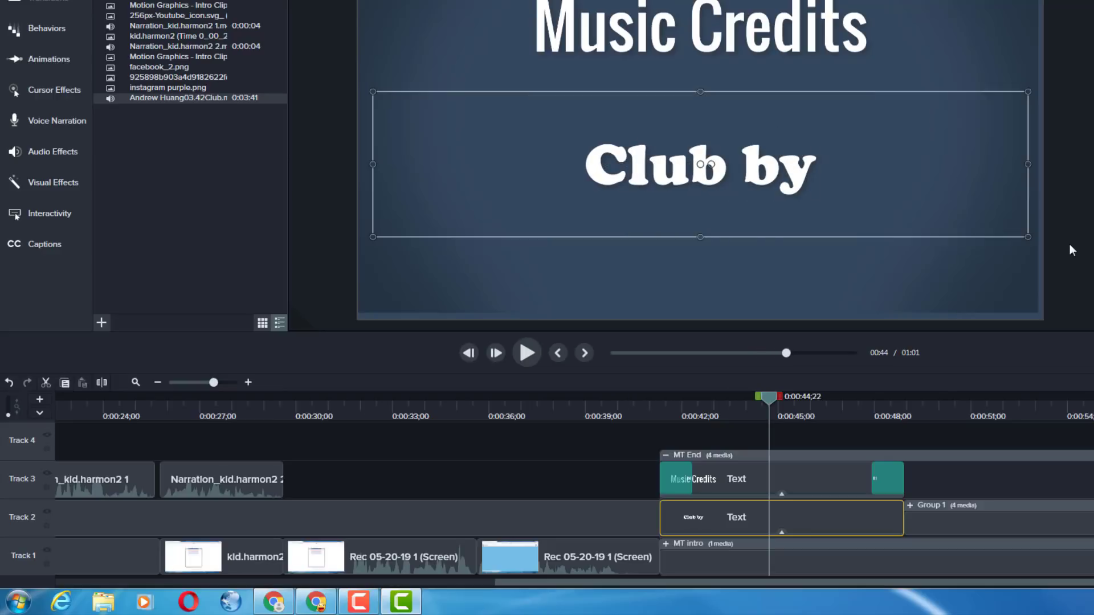
key("Return")
type("Andrew")
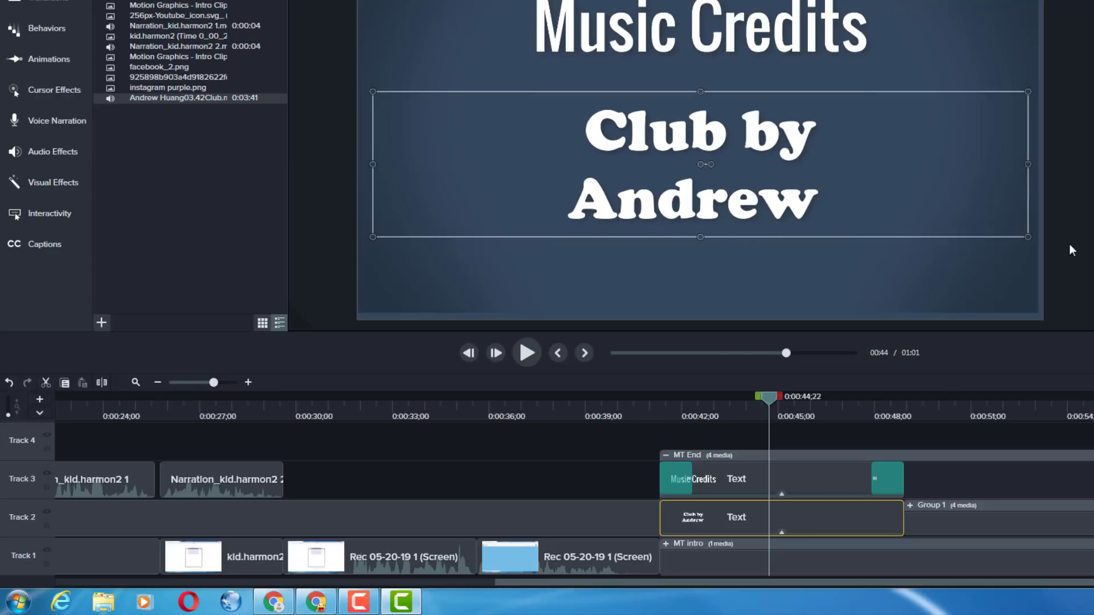
type(" Huang")
left_click(587, 134)
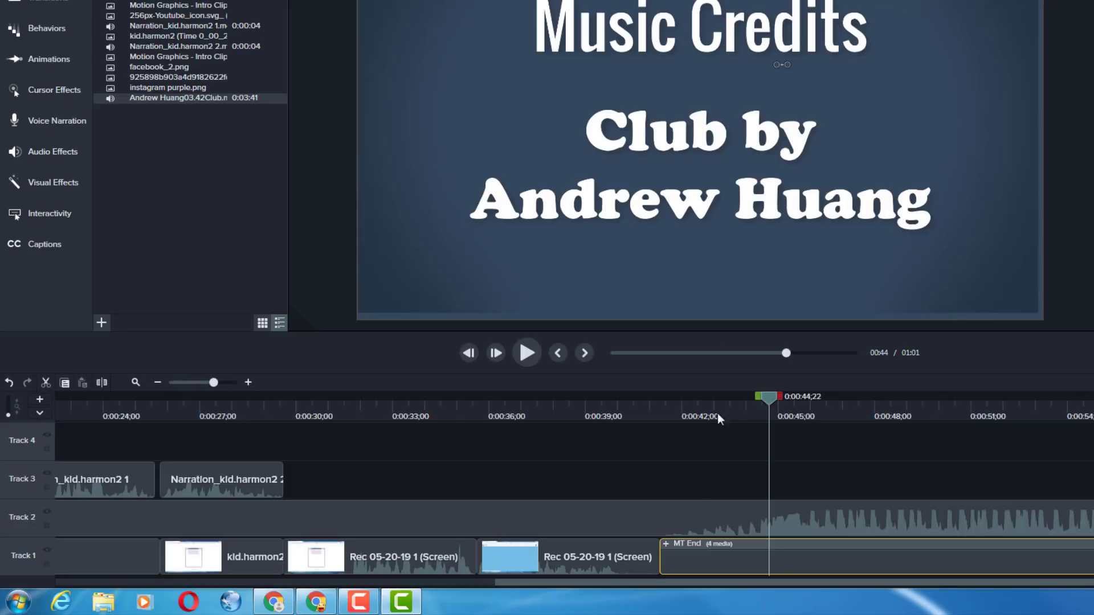
Save the project and check the Music Credits screen at several times, ending at 0:00:43;26
left_click_drag(775, 397, 843, 426)
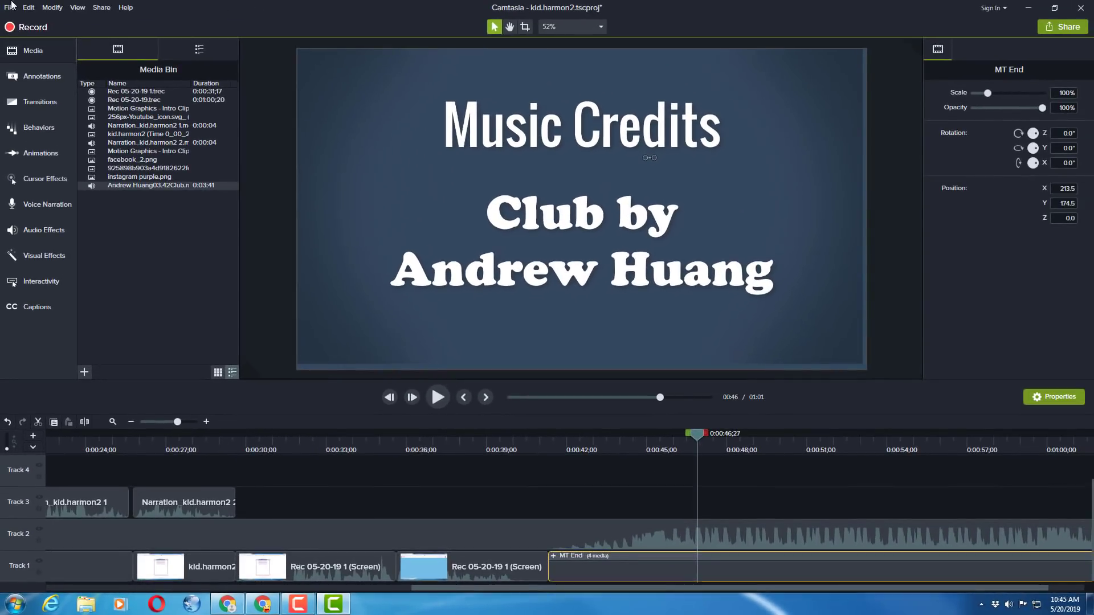
left_click(11, 5)
left_click(26, 64)
left_click(638, 398)
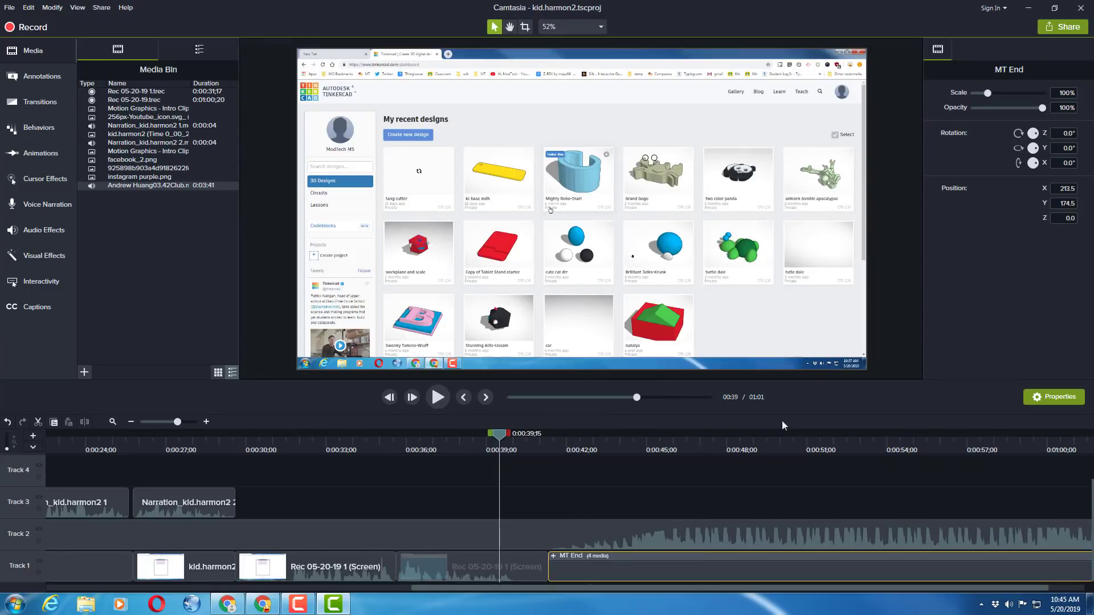
left_click(616, 455)
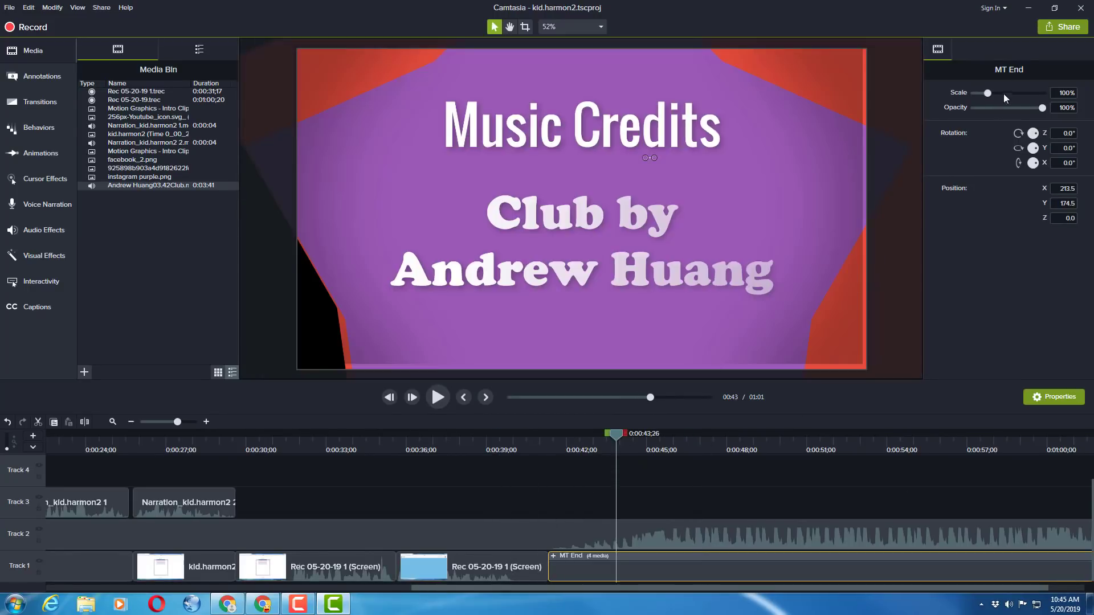
Start sharing the video as a local file with the MP4 only (up to 1080p) preset and continue to the file location settings
left_click(1062, 28)
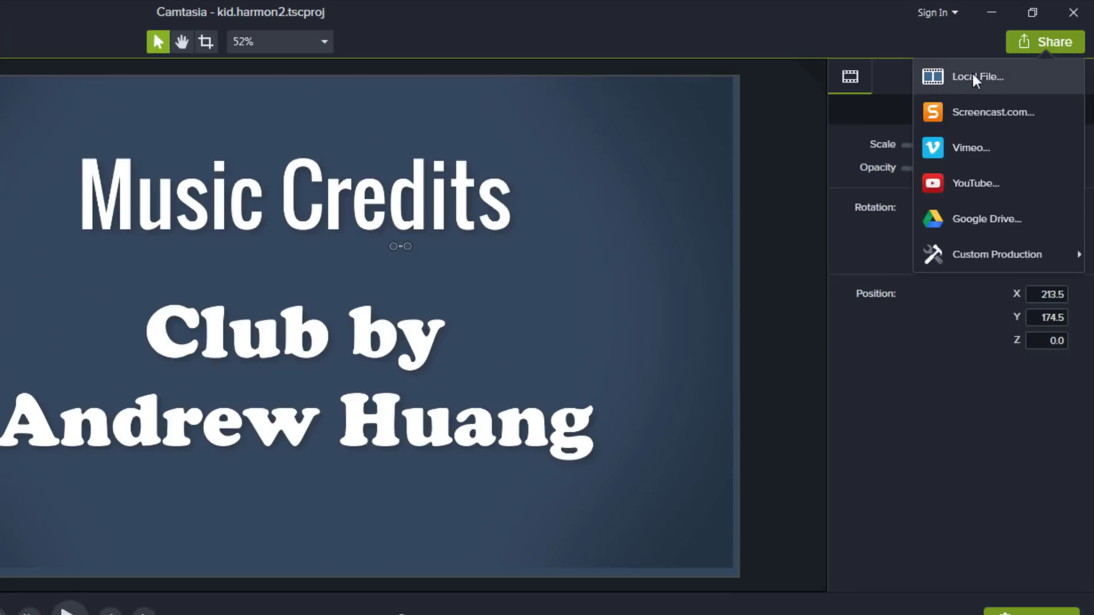
left_click(963, 79)
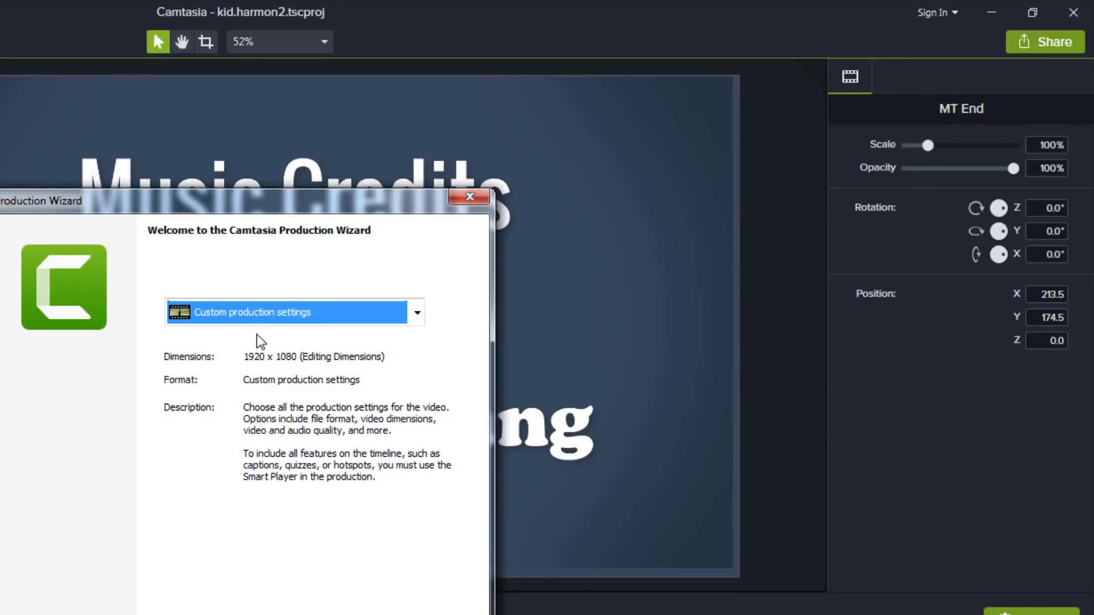
left_click(259, 313)
left_click(253, 521)
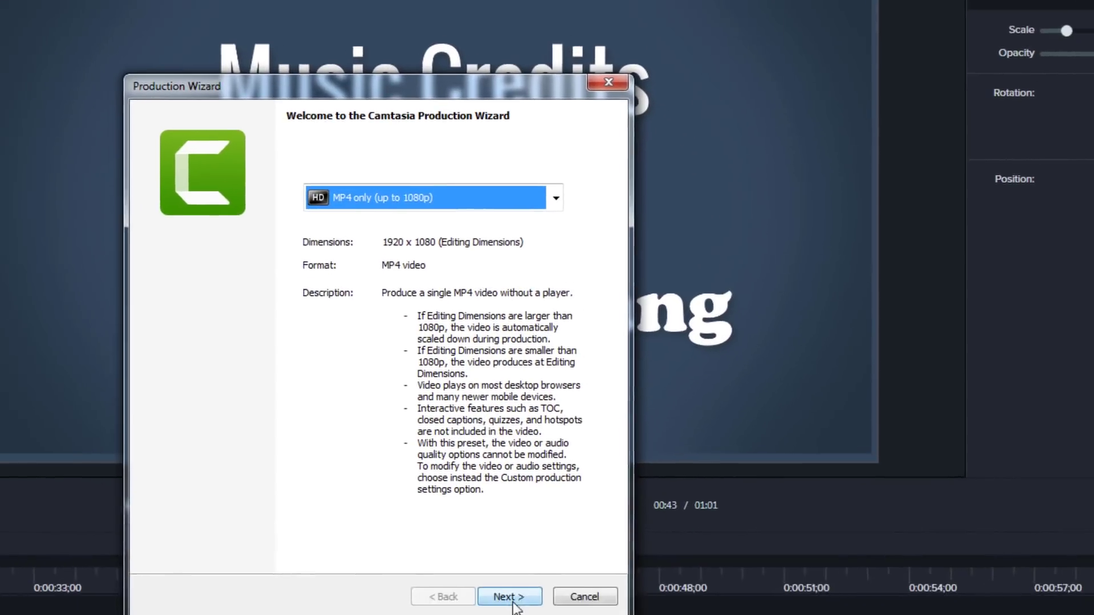
left_click(511, 599)
left_click(591, 228)
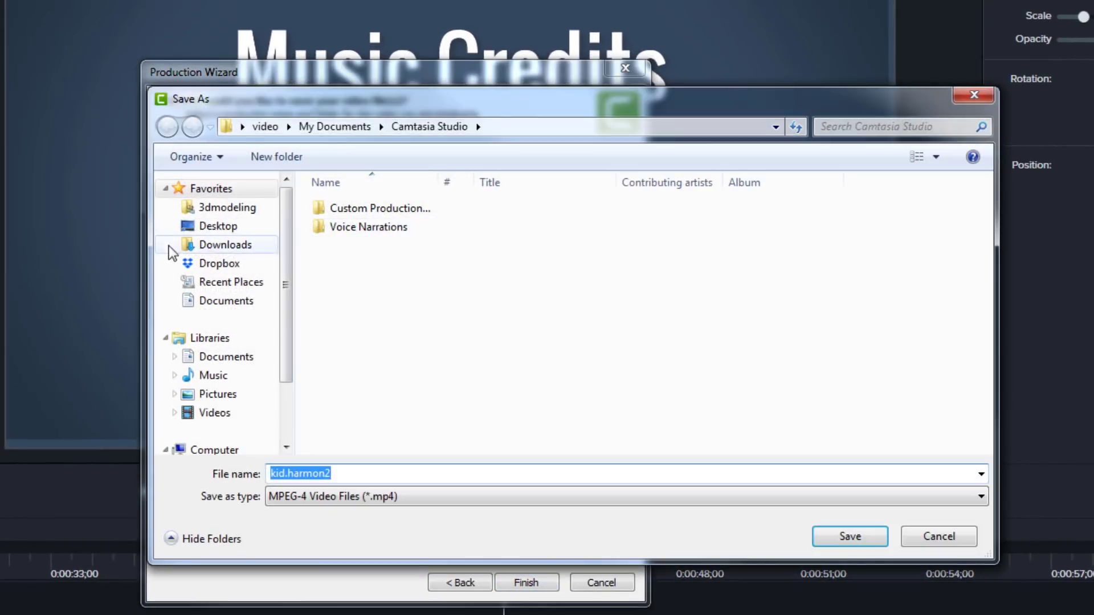
left_click(216, 263)
double_click(538, 253)
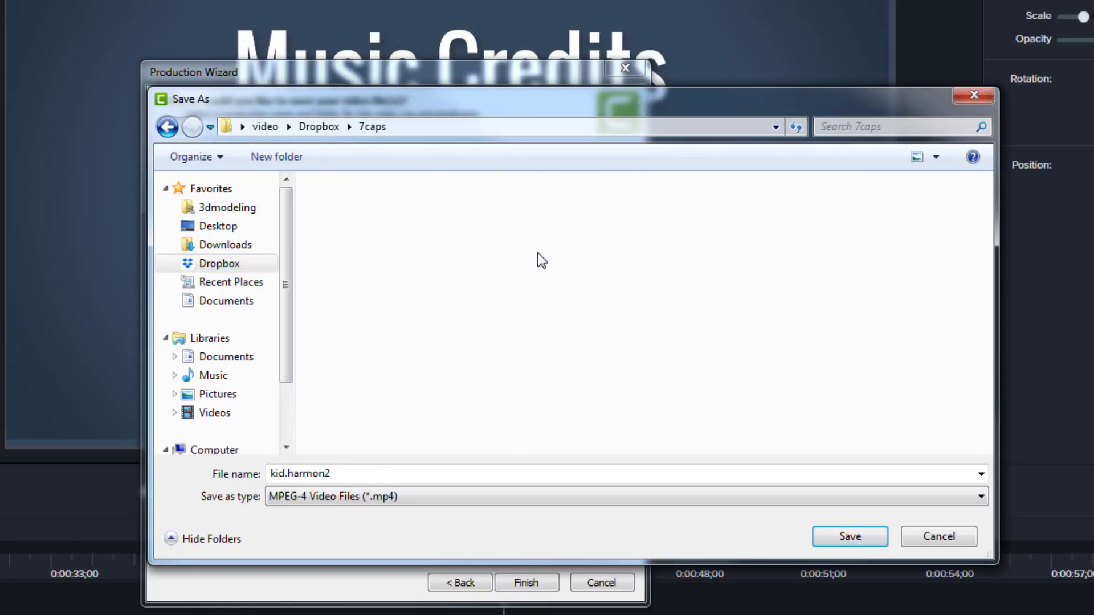
left_click(370, 468)
left_click(355, 476)
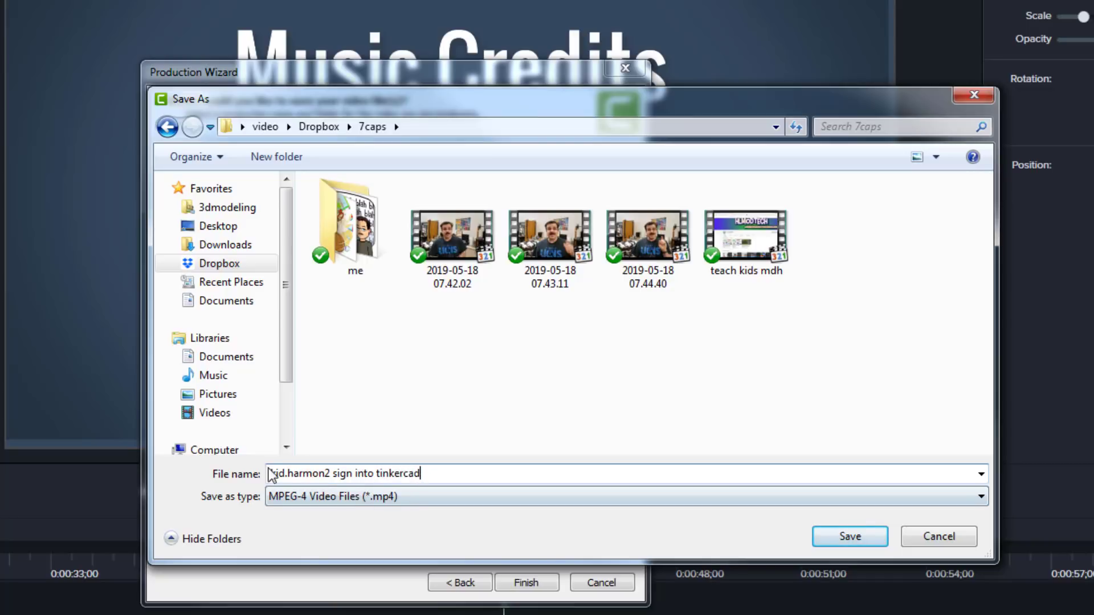
left_click(855, 542)
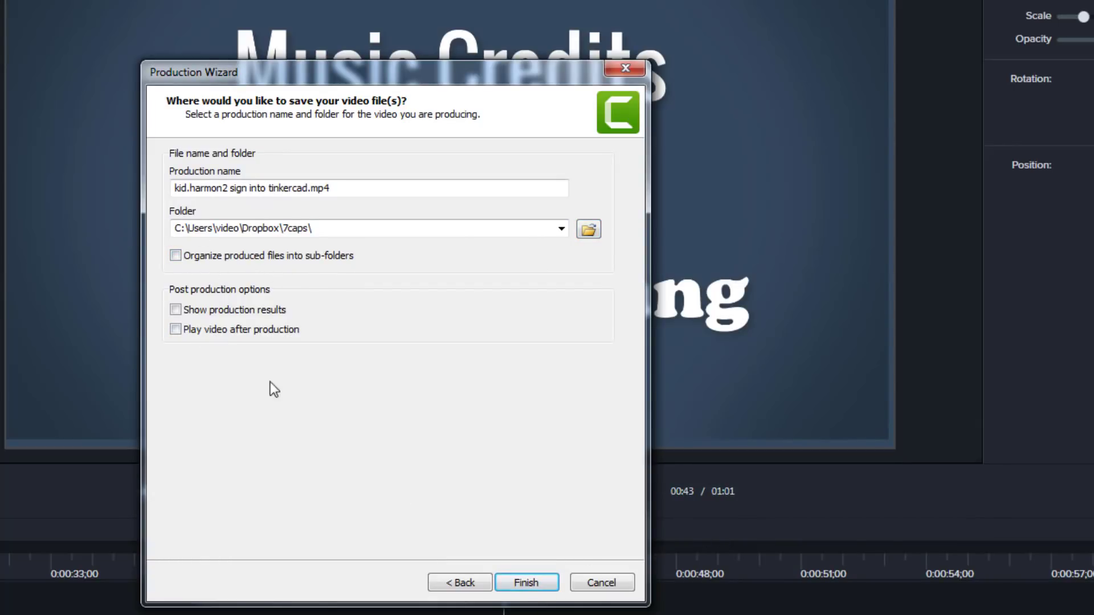
left_click(533, 580)
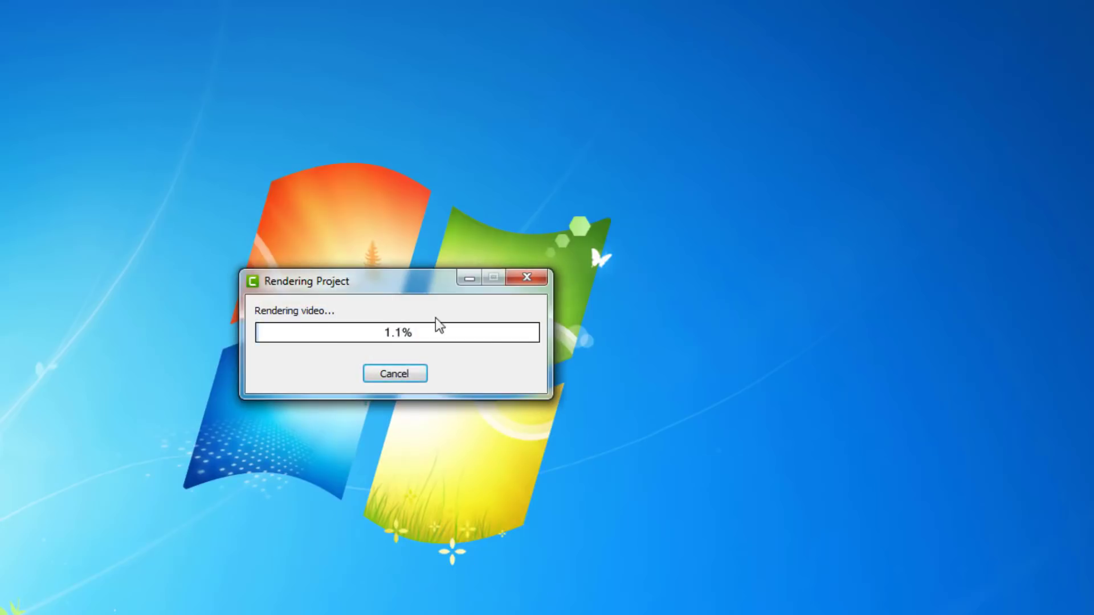